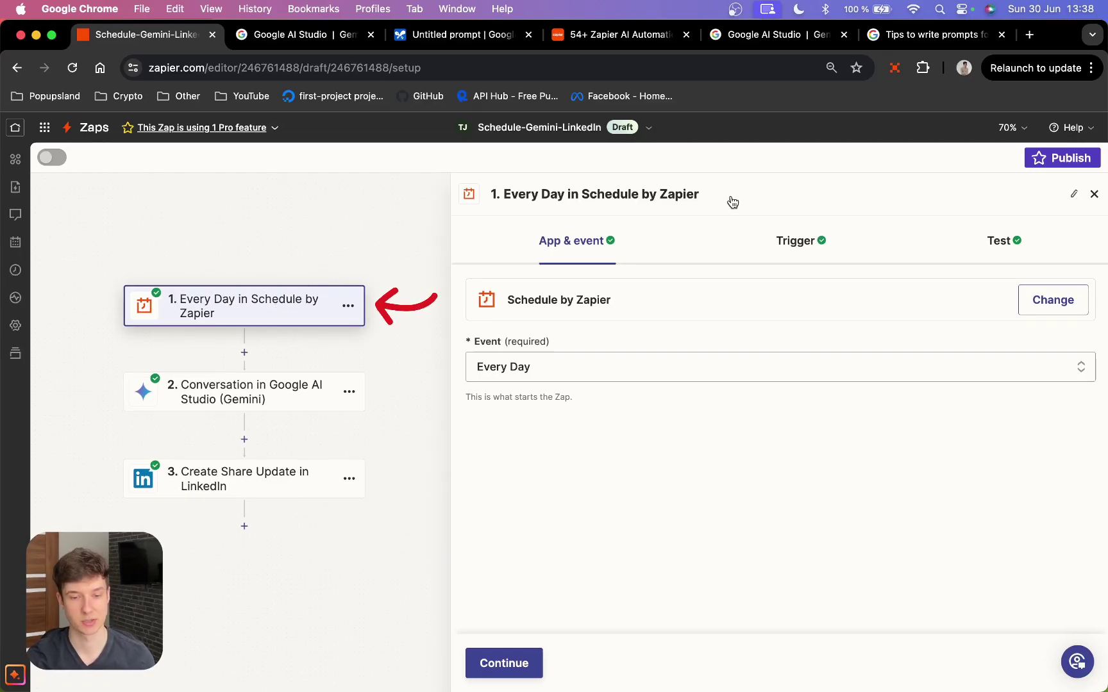
Go through the Every Day schedule trigger's event and time settings, and continue with the selected Day A test record
{"action": "left_click_drag", "start_coordinate": [733, 202], "coordinate": [504, 194]}
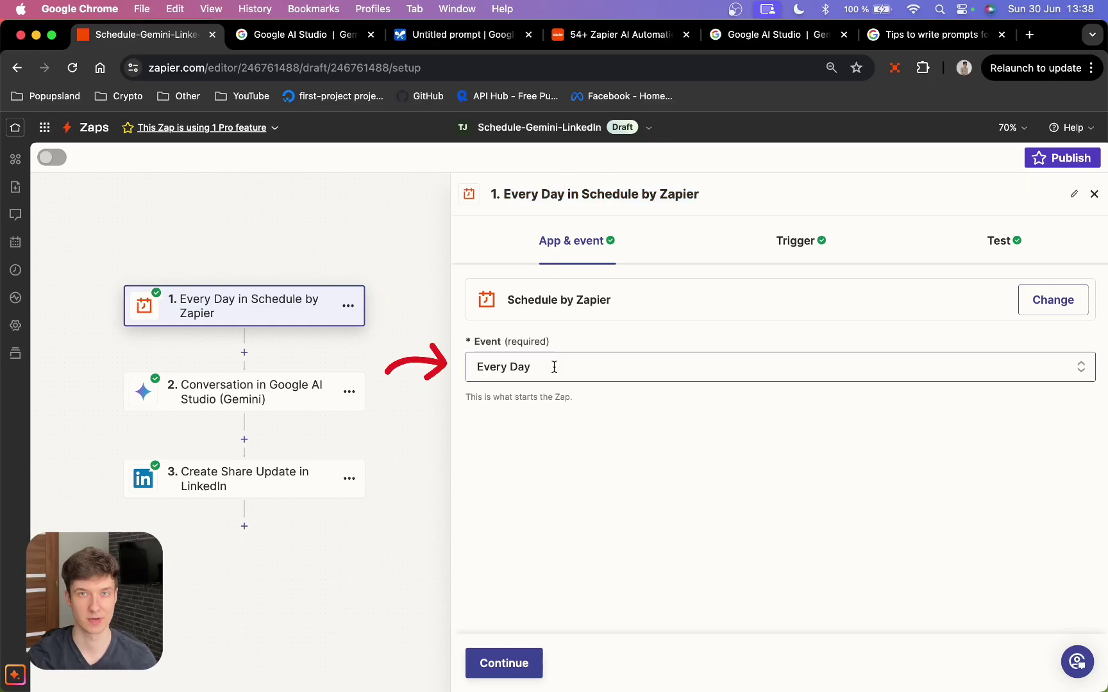
{"action": "left_click", "coordinate": [536, 658]}
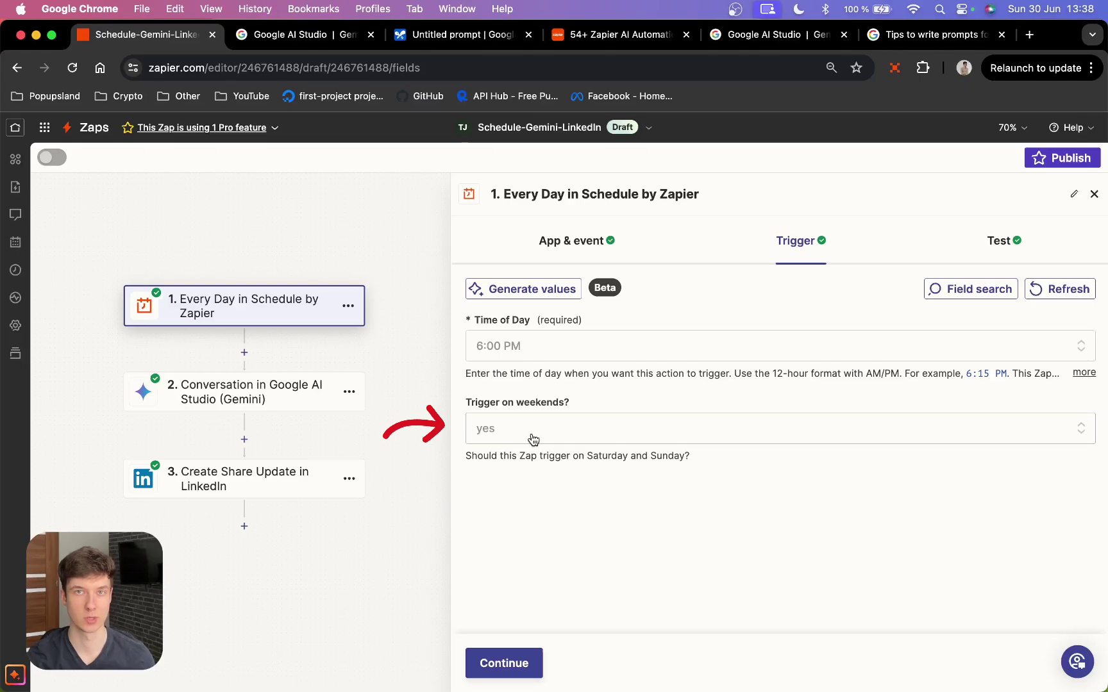
{"action": "left_click", "coordinate": [503, 662]}
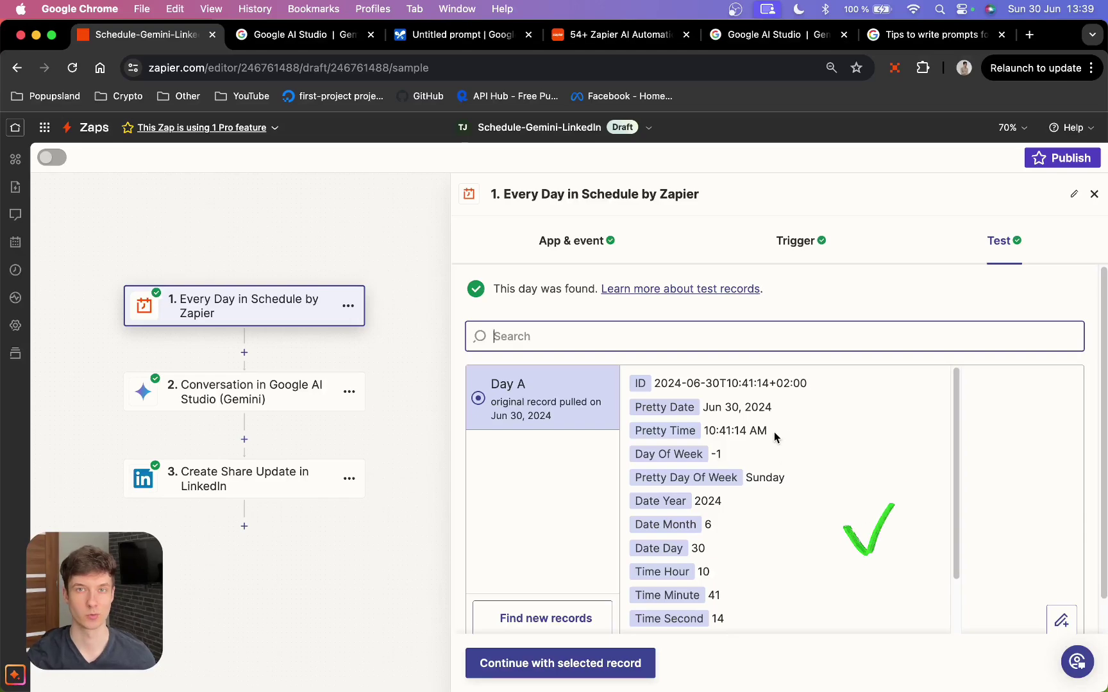
{"action": "left_click", "coordinate": [621, 664]}
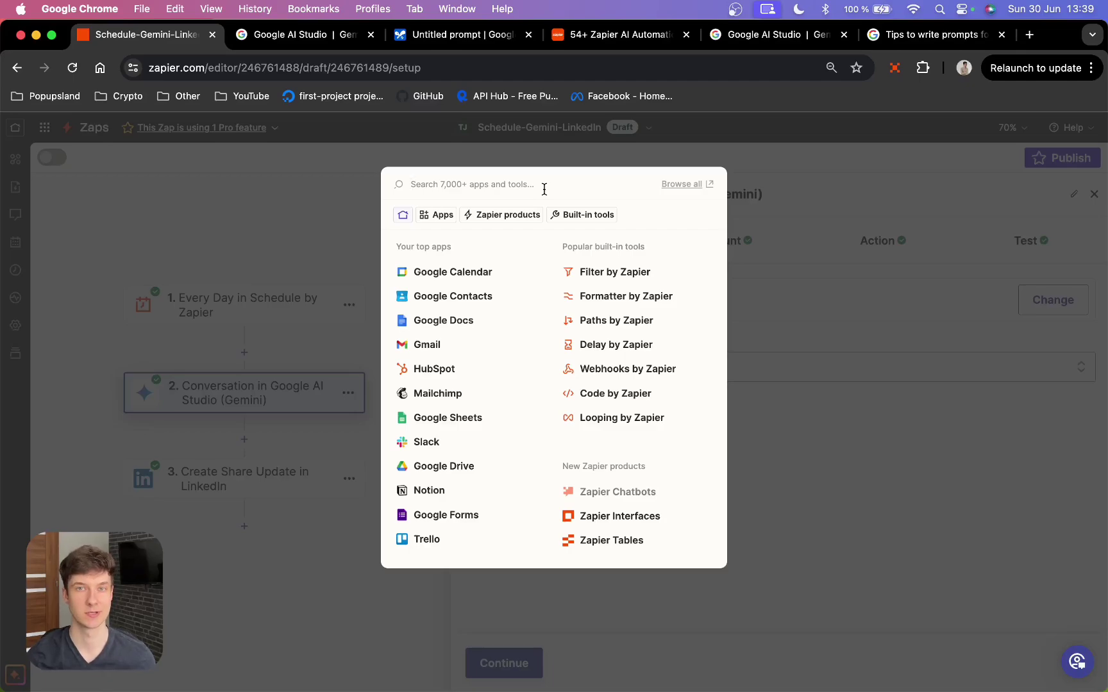
Find Gemini among the apps, choose Google AI Studio (Gemini) for step 2 with the Conversation event, and continue to its account settings
{"action": "type", "text": "gemini"}
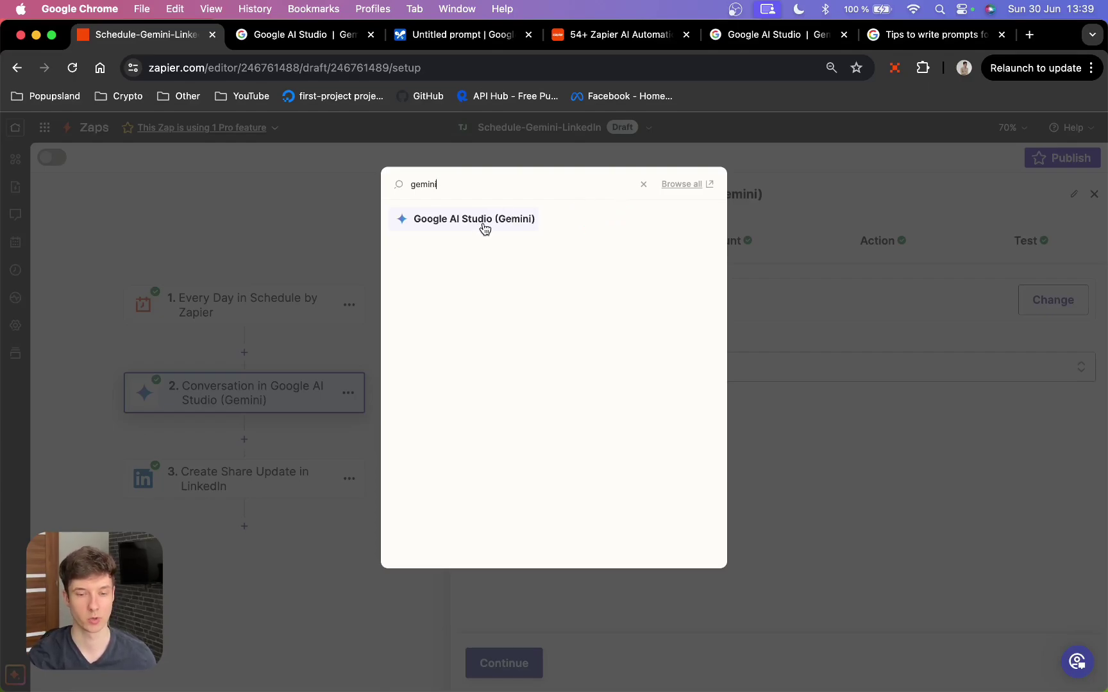
{"action": "left_click", "coordinate": [836, 445]}
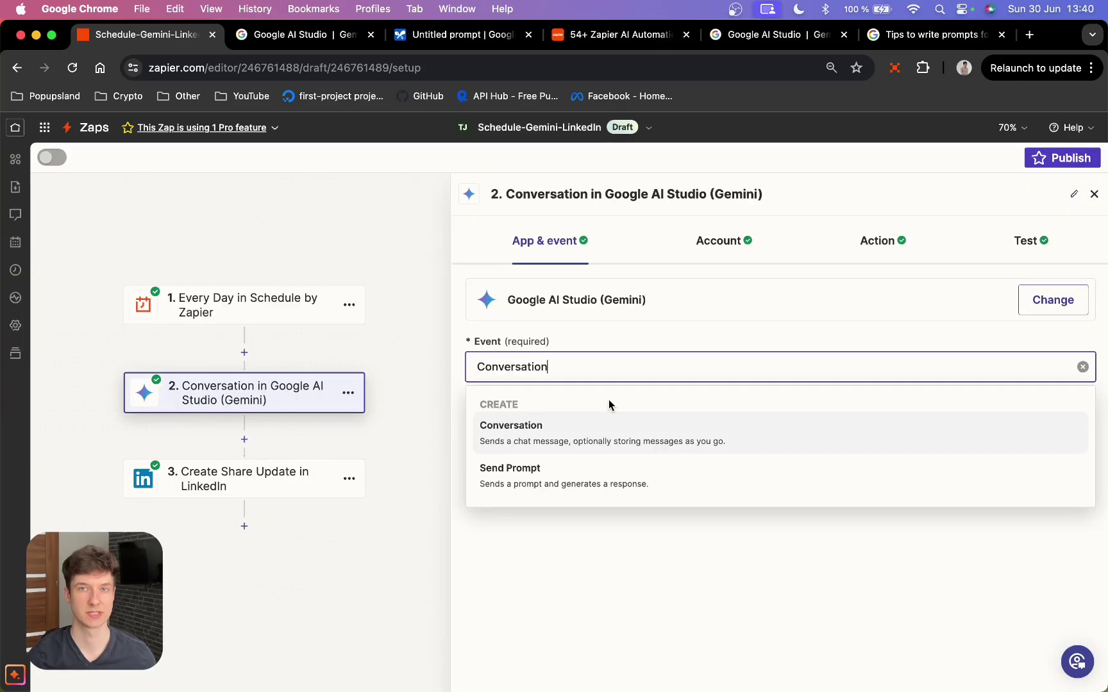
{"action": "left_click", "coordinate": [568, 441]}
{"action": "left_click", "coordinate": [511, 663]}
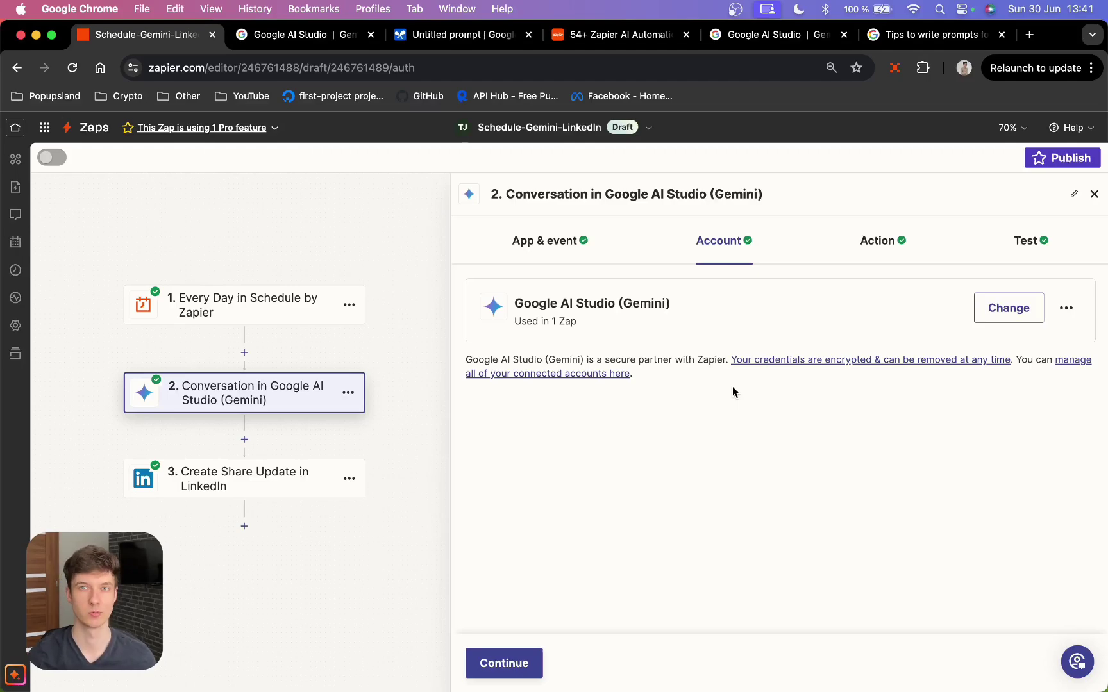
Examine the Gemini API pricing page for Gemini 1.5 Flash, comparing the free-of-charge and pay-as-you-go plans
{"action": "key", "text": "ctrl+Tab"}
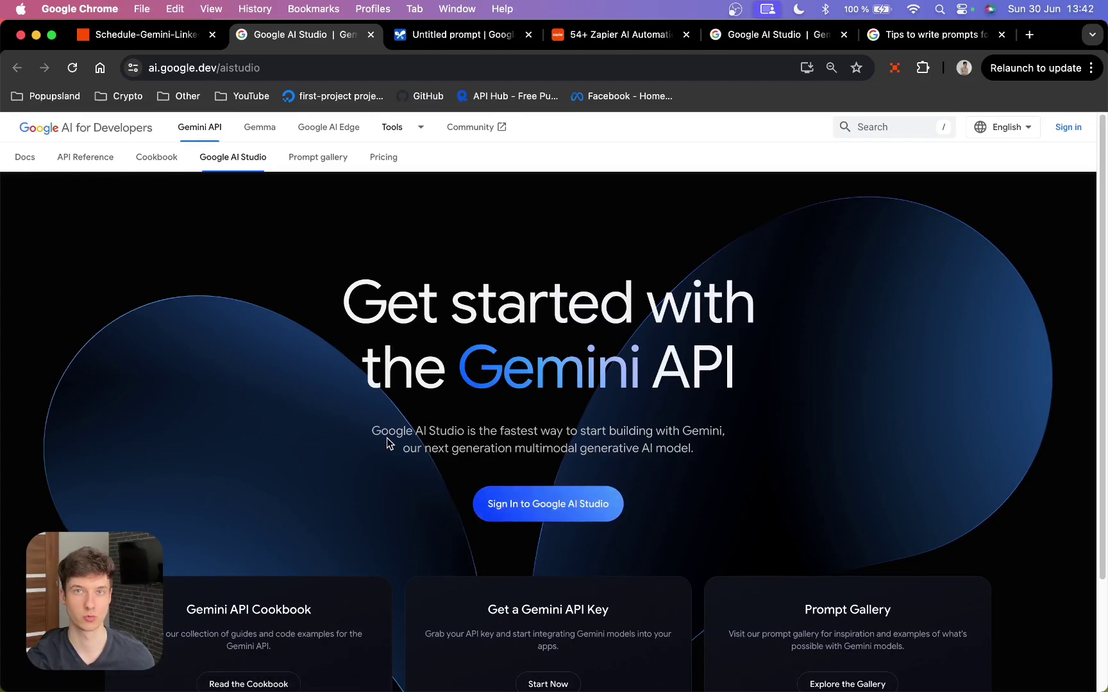
{"action": "left_click", "coordinate": [389, 164]}
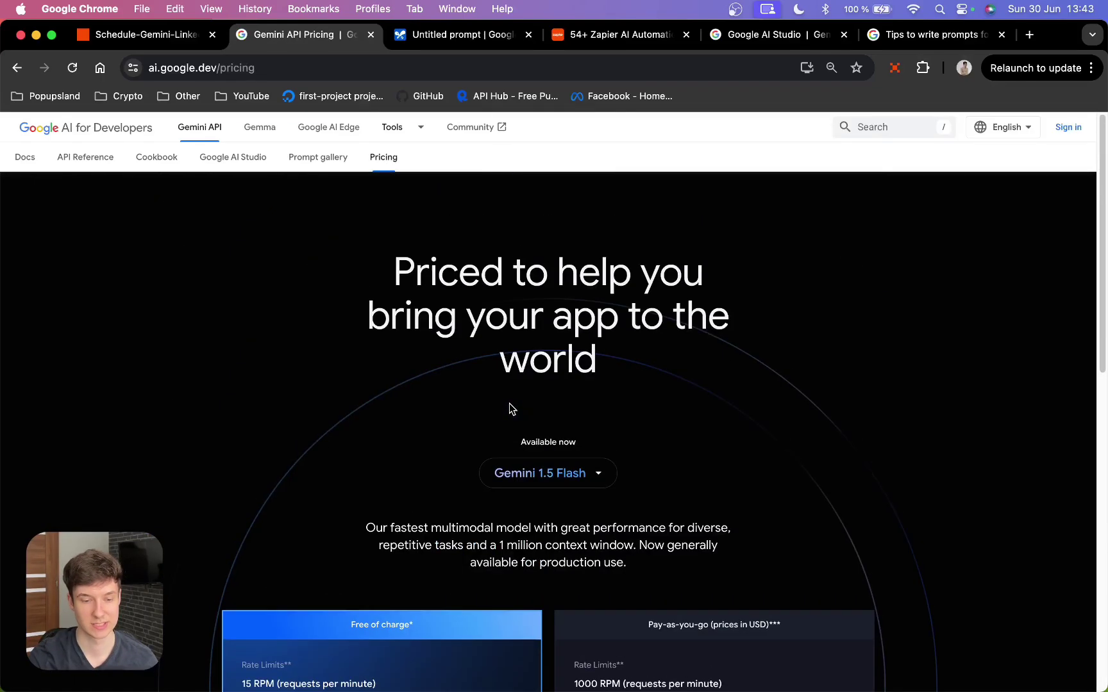
{"action": "scroll", "coordinate": [509, 408], "scroll_direction": "down", "scroll_amount": 3}
{"action": "scroll", "coordinate": [507, 400], "scroll_direction": "down", "scroll_amount": 4}
{"action": "scroll", "coordinate": [442, 349], "scroll_direction": "down", "scroll_amount": 1}
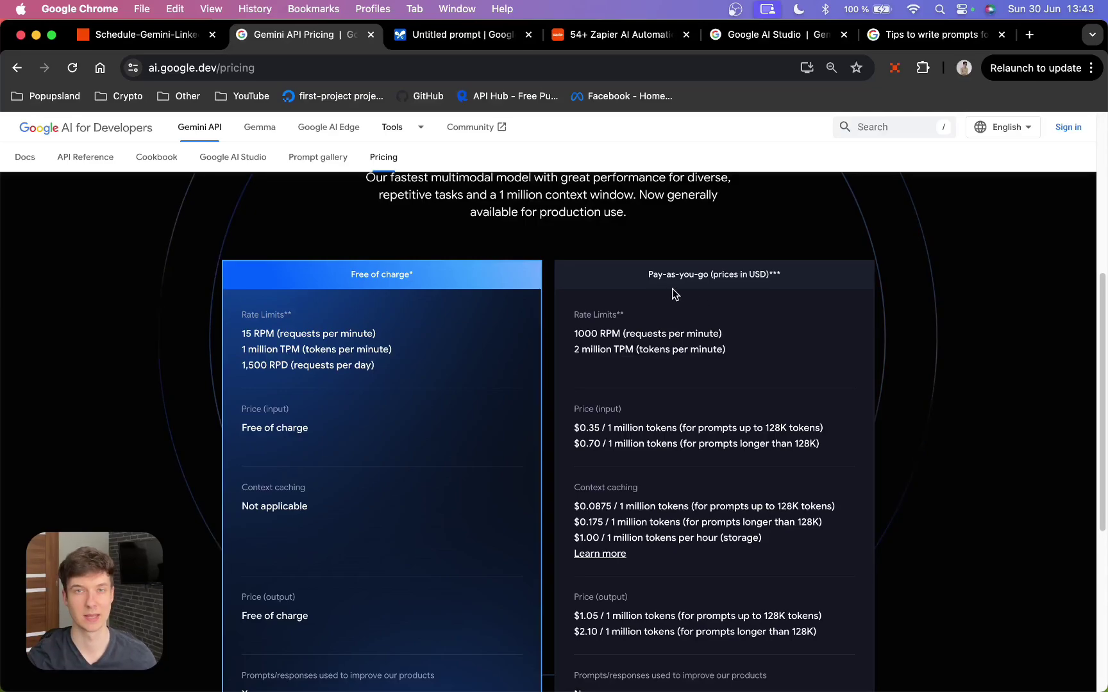
{"action": "scroll", "coordinate": [583, 259], "scroll_direction": "up", "scroll_amount": 3}
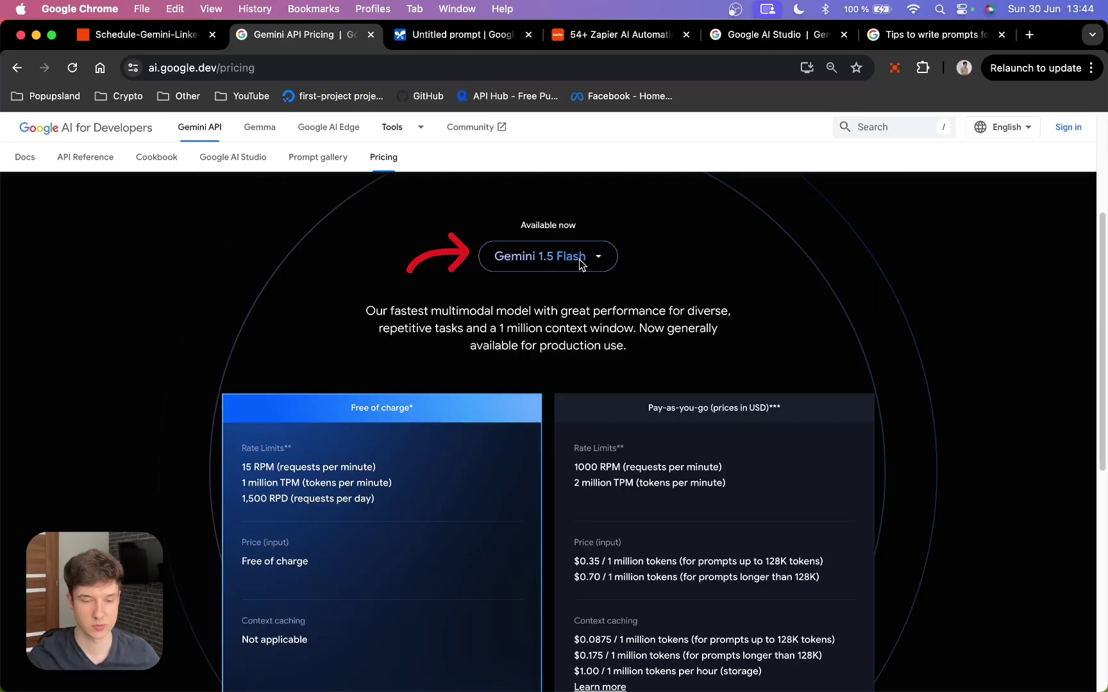
{"action": "left_click", "coordinate": [580, 260]}
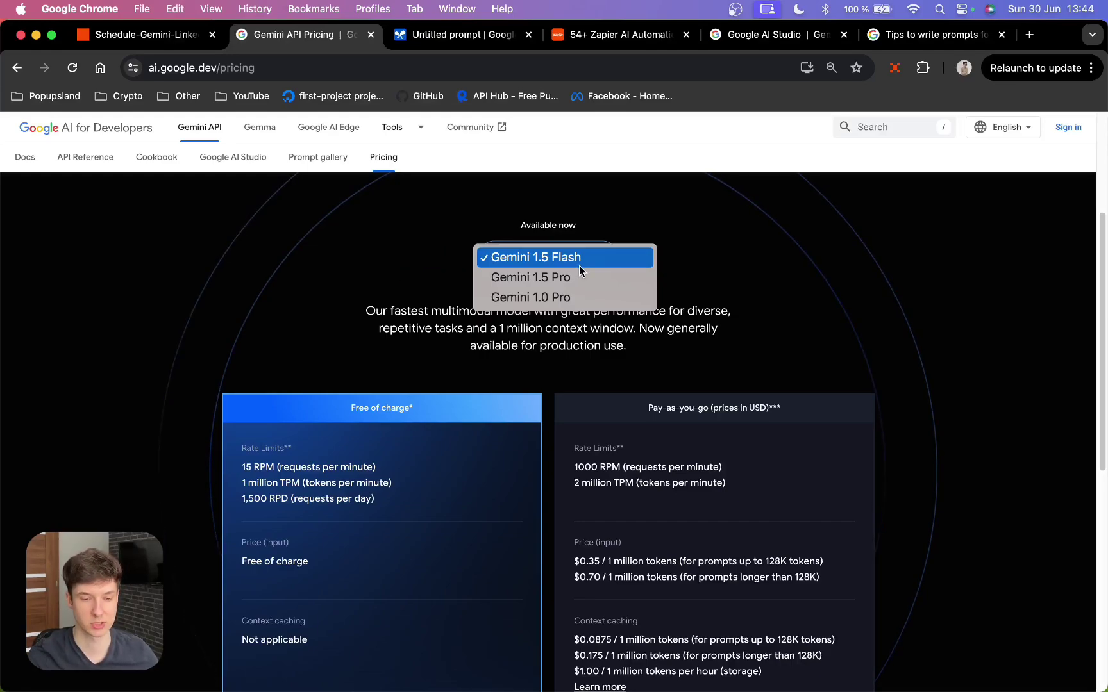
{"action": "left_click", "coordinate": [578, 266]}
{"action": "scroll", "coordinate": [719, 280], "scroll_direction": "down", "scroll_amount": 5}
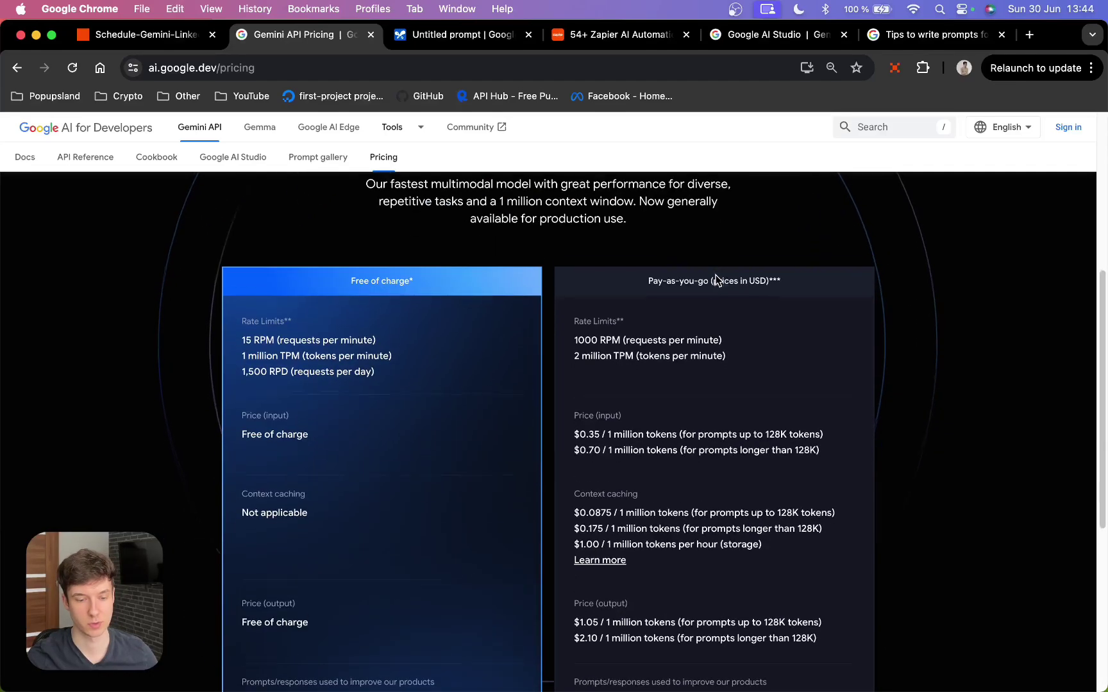
{"action": "left_click", "coordinate": [312, 630]}
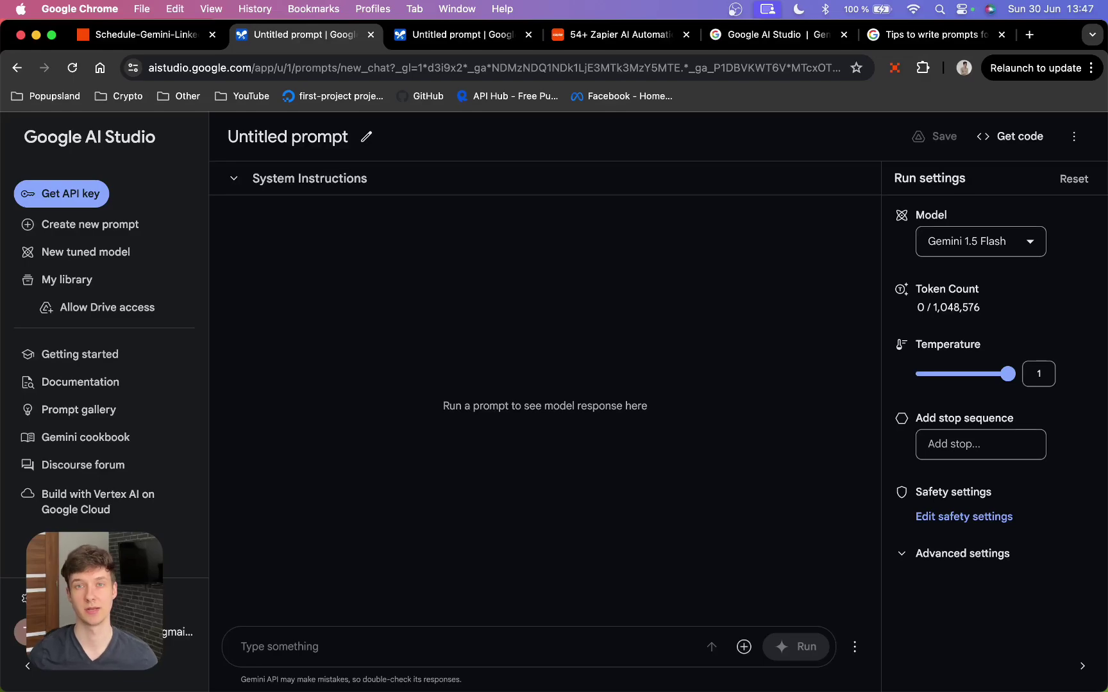
Create an API key in the existing Generative Language Client project in Google AI Studio and copy it
{"action": "left_click", "coordinate": [72, 200]}
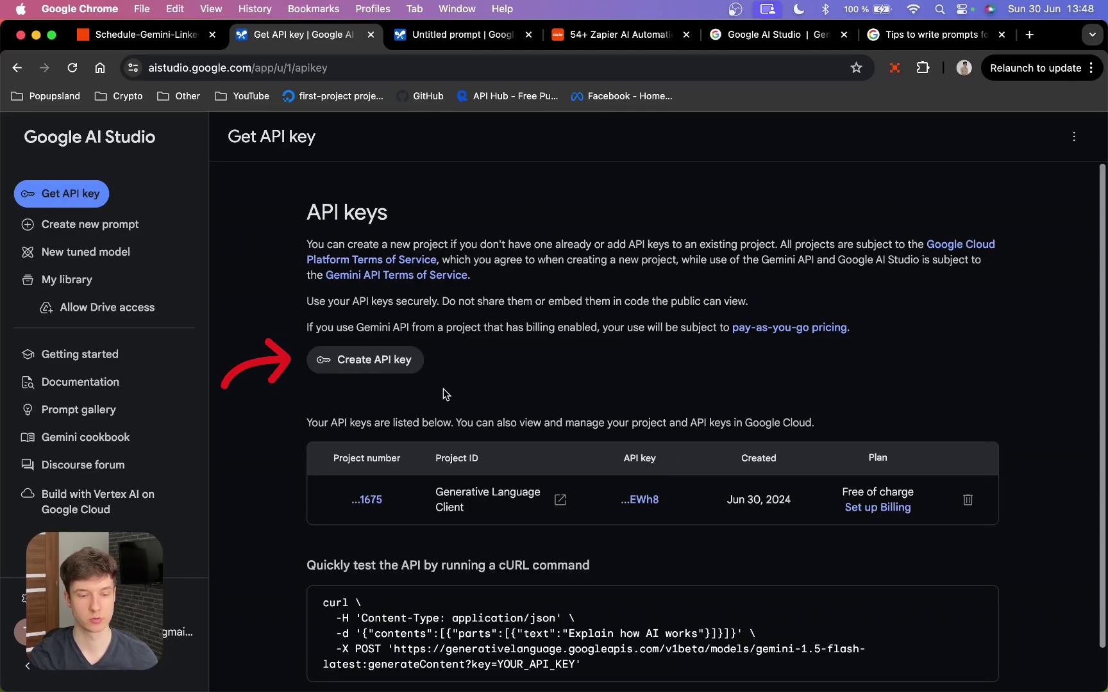
{"action": "left_click", "coordinate": [376, 365]}
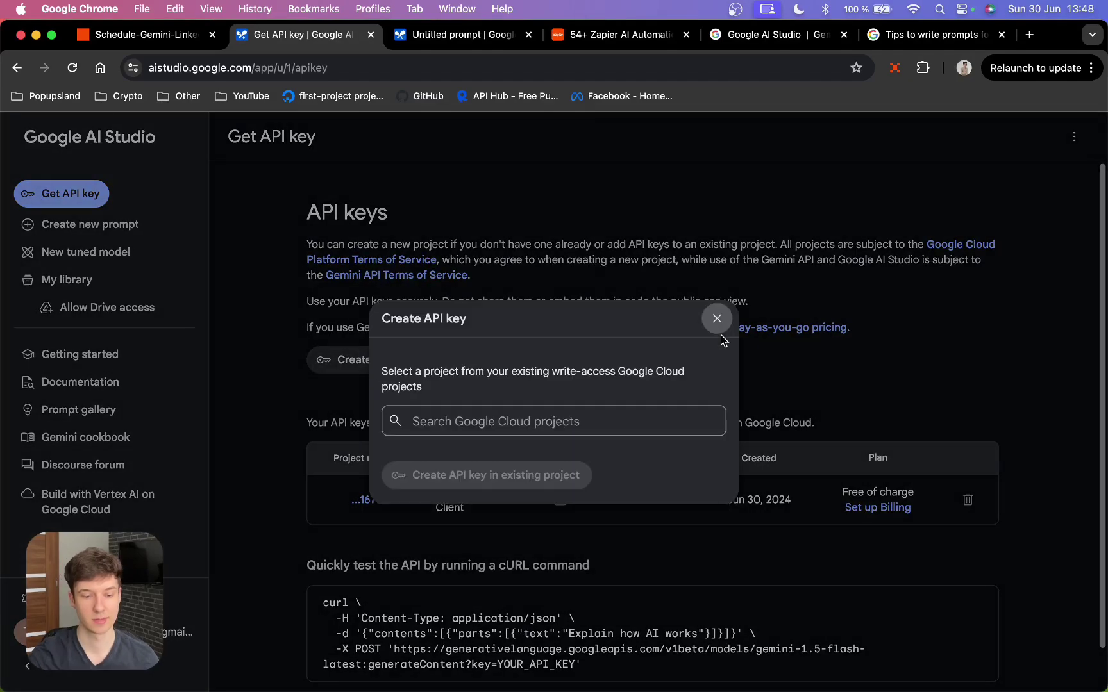
{"action": "left_click", "coordinate": [476, 423]}
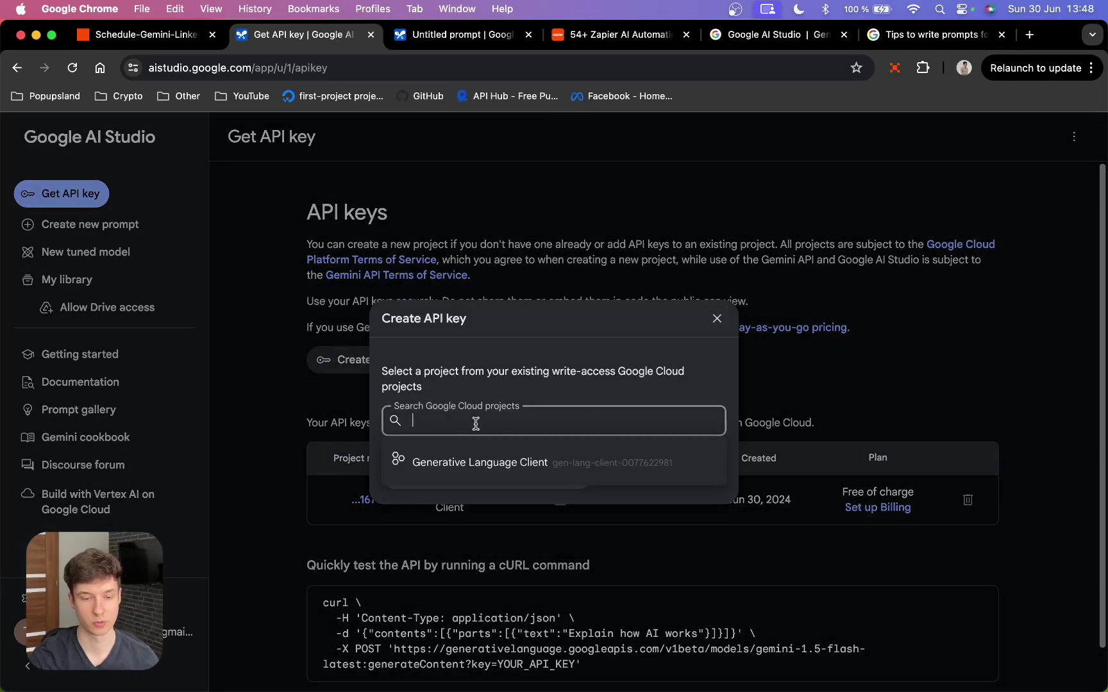
{"action": "left_click", "coordinate": [475, 463]}
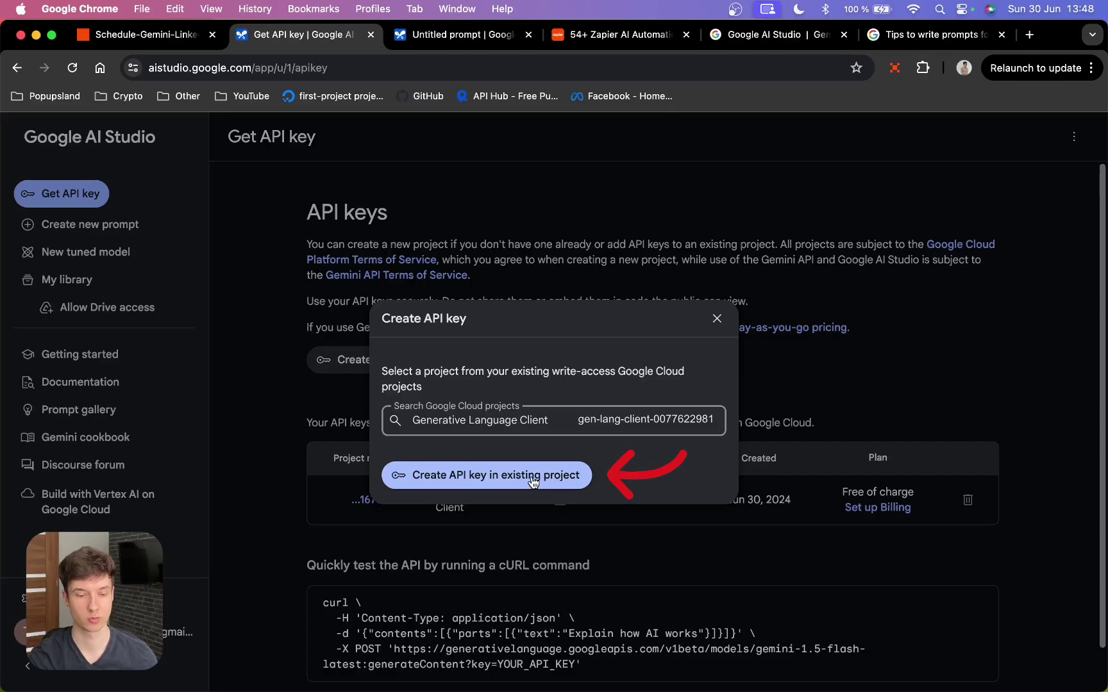
{"action": "left_click", "coordinate": [555, 477]}
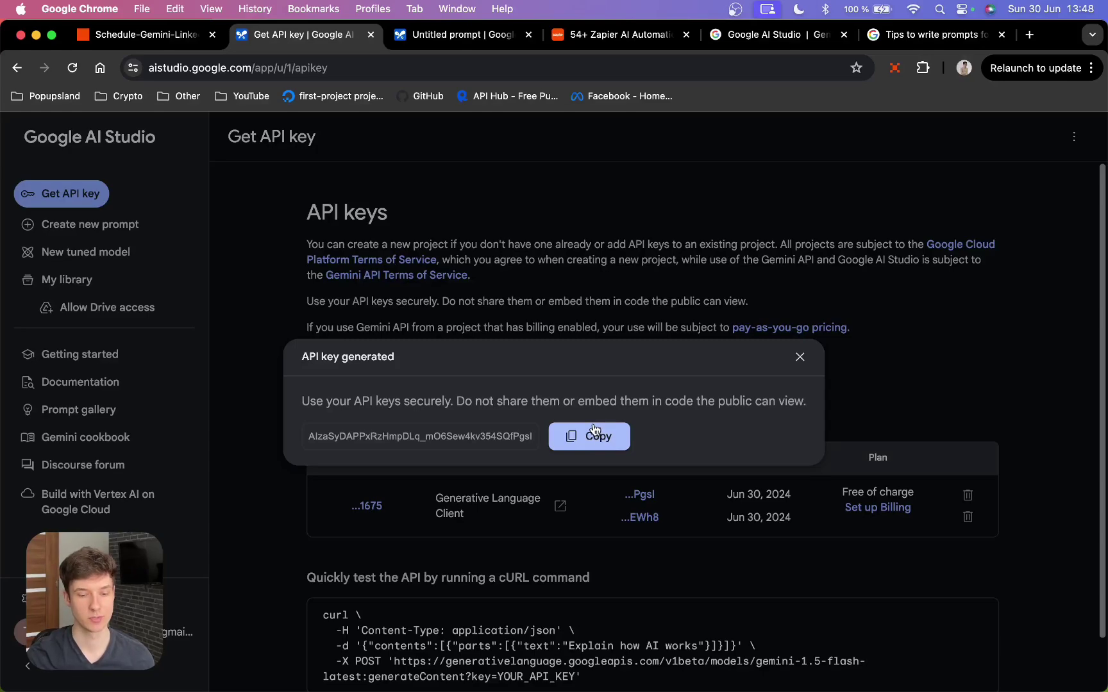
{"action": "left_click", "coordinate": [596, 437]}
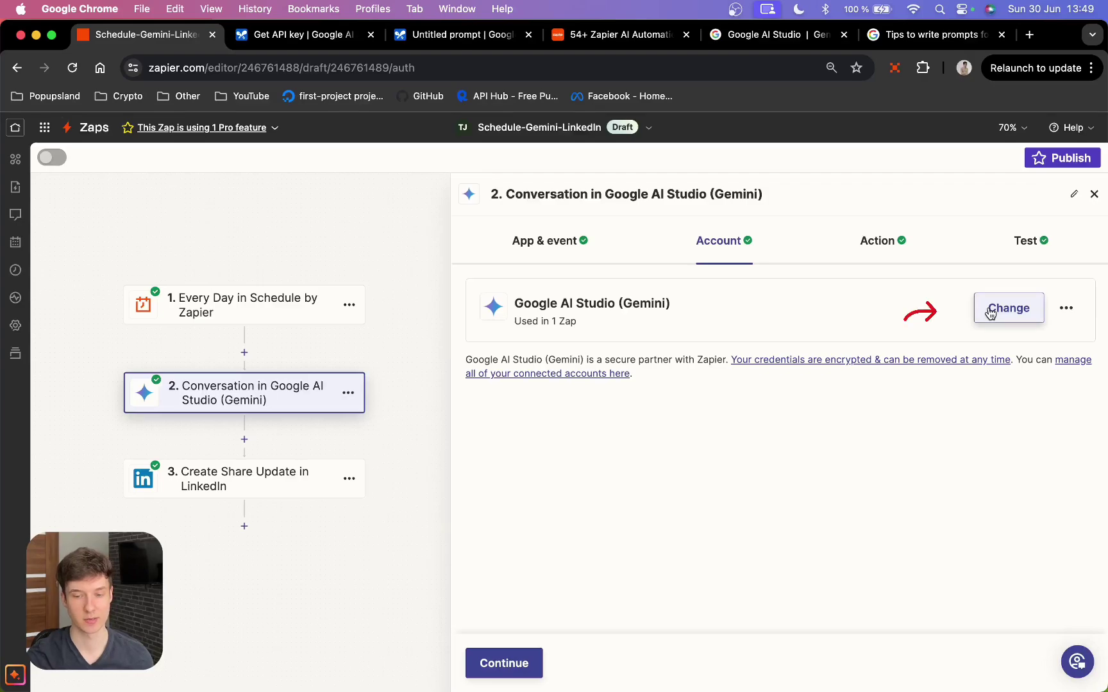
Switch to the Zapier editor, start connecting a new Google AI Studio (Gemini) account, and paste the API key into its required field
{"action": "left_click", "coordinate": [983, 313]}
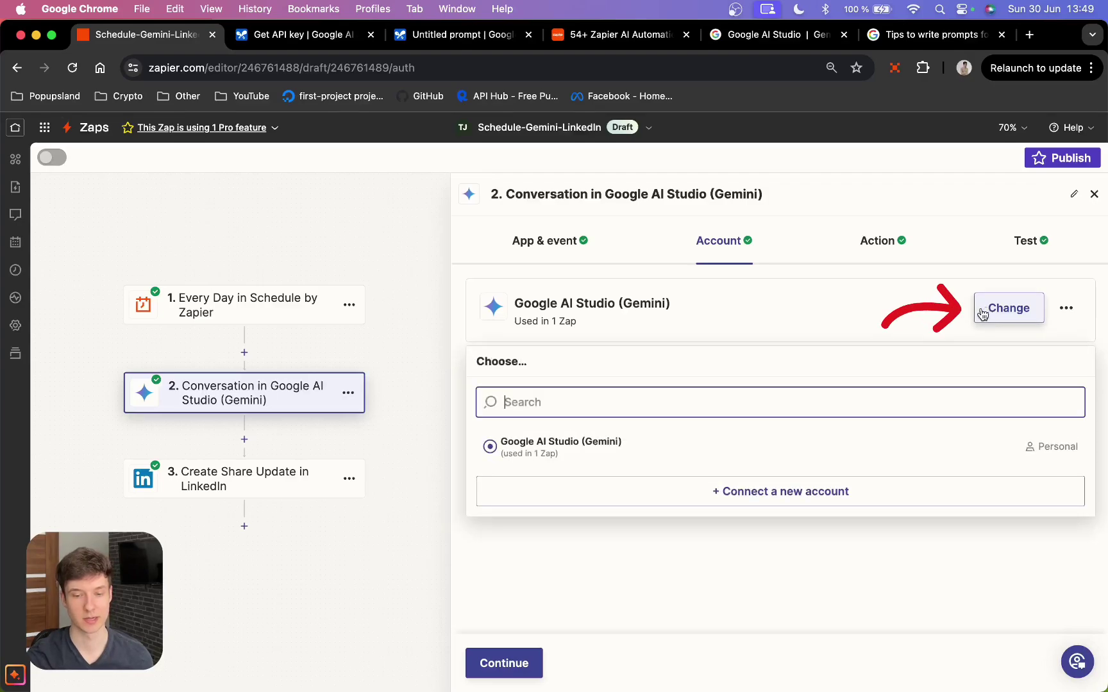
{"action": "left_click", "coordinate": [793, 501]}
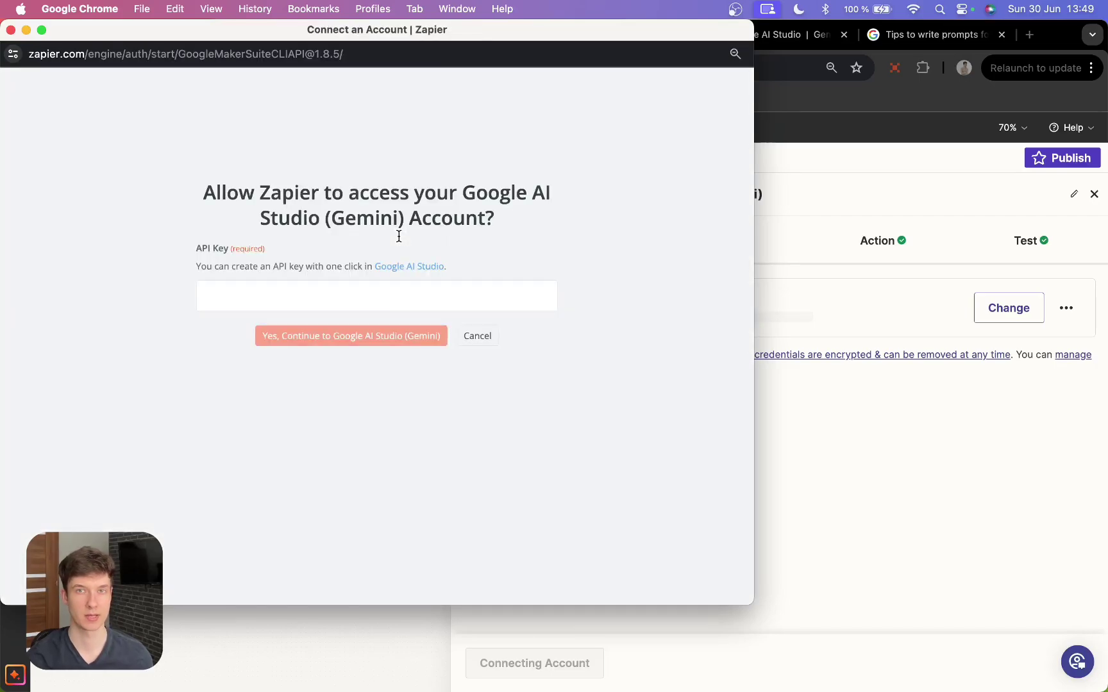
{"action": "key", "text": "super+v"}
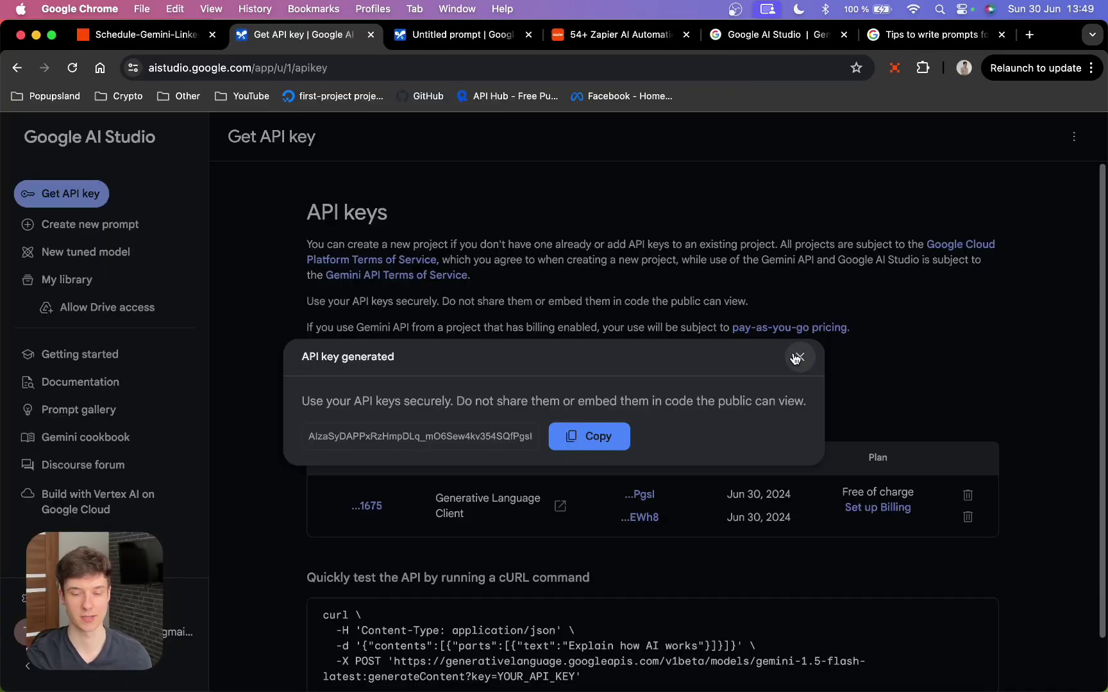
Close the generated API key dialog in Google AI Studio and open the billing setup for the Generative Language Client project
{"action": "left_click", "coordinate": [796, 357]}
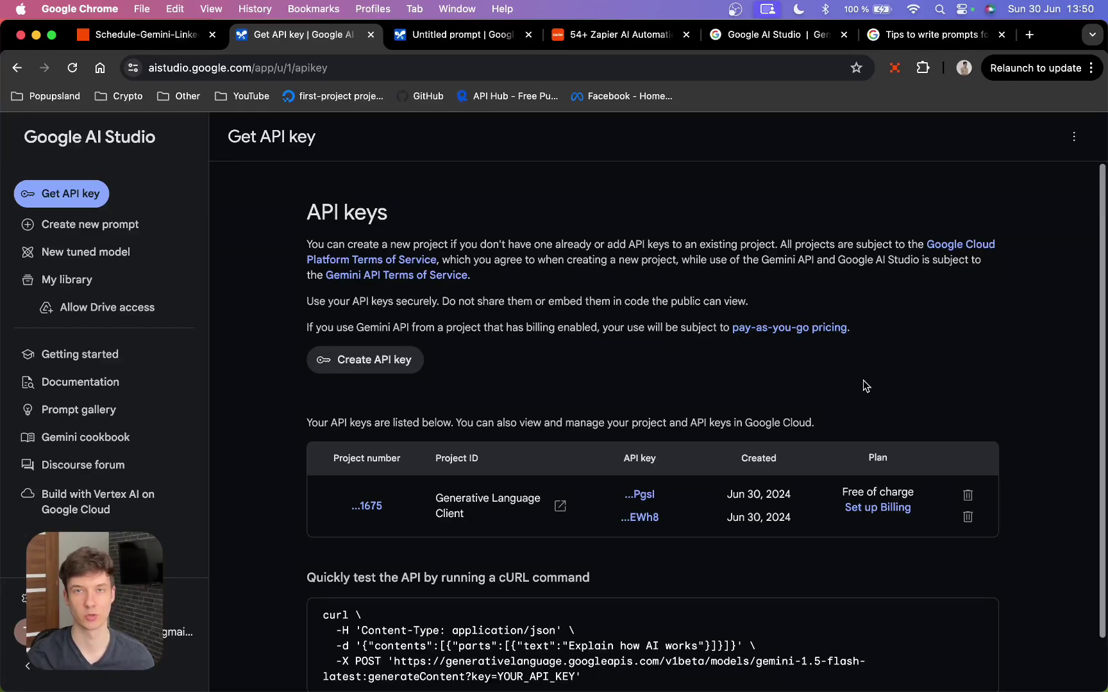
{"action": "left_click", "coordinate": [877, 509]}
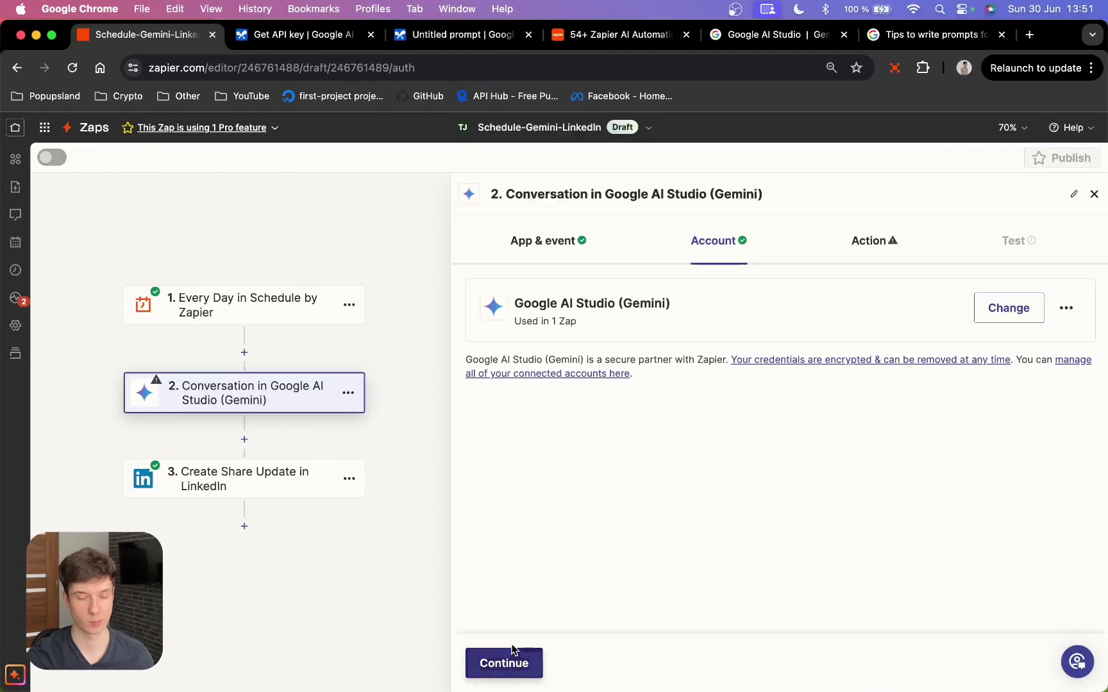
Continue to the Gemini step's action settings in Zapier and choose gemini-1.5-flash as the model
{"action": "left_click", "coordinate": [509, 660]}
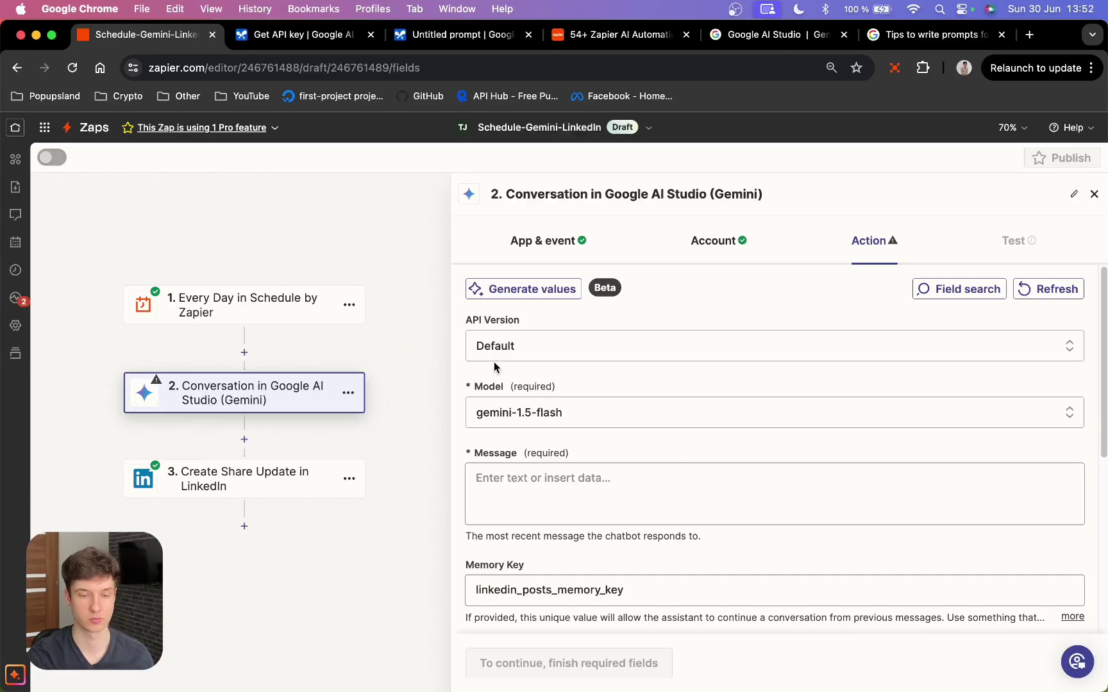
{"action": "scroll", "coordinate": [529, 366], "scroll_direction": "down", "scroll_amount": 1}
{"action": "left_click", "coordinate": [600, 381]}
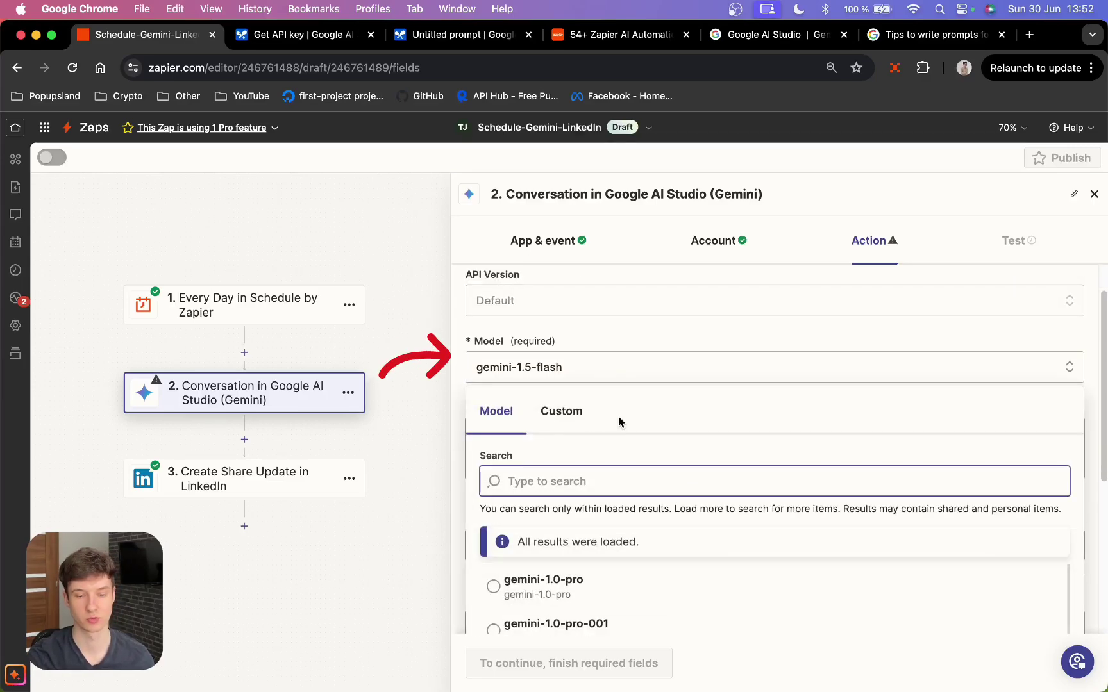
{"action": "scroll", "coordinate": [618, 416], "scroll_direction": "down", "scroll_amount": 5}
{"action": "scroll", "coordinate": [618, 422], "scroll_direction": "down", "scroll_amount": 6}
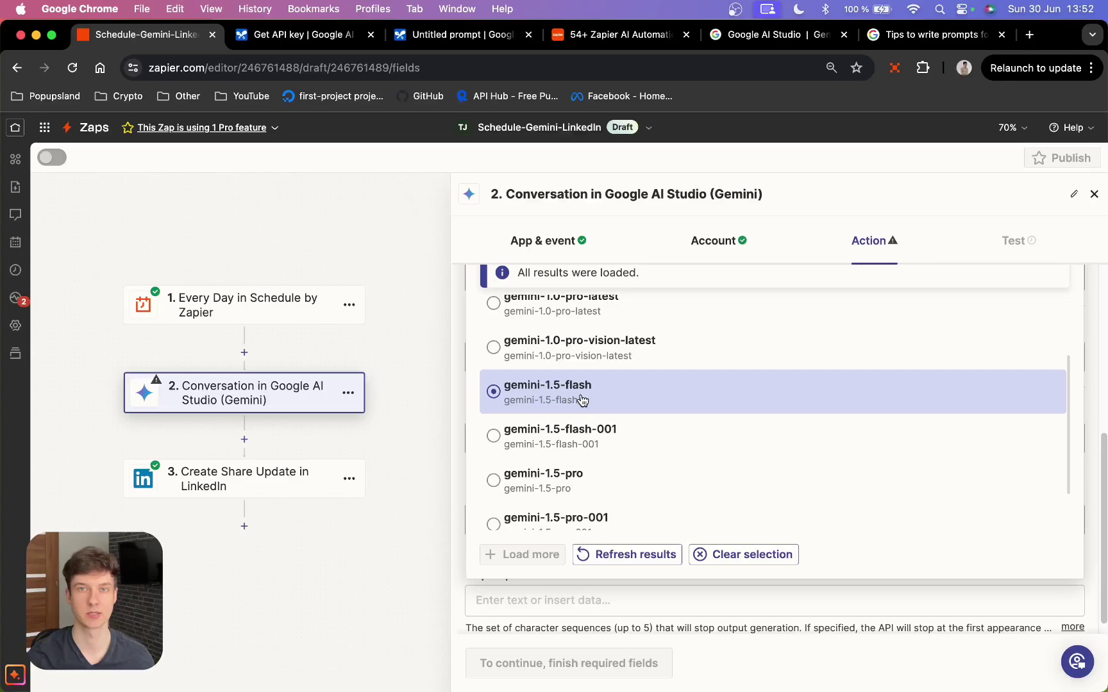
{"action": "left_click", "coordinate": [513, 393]}
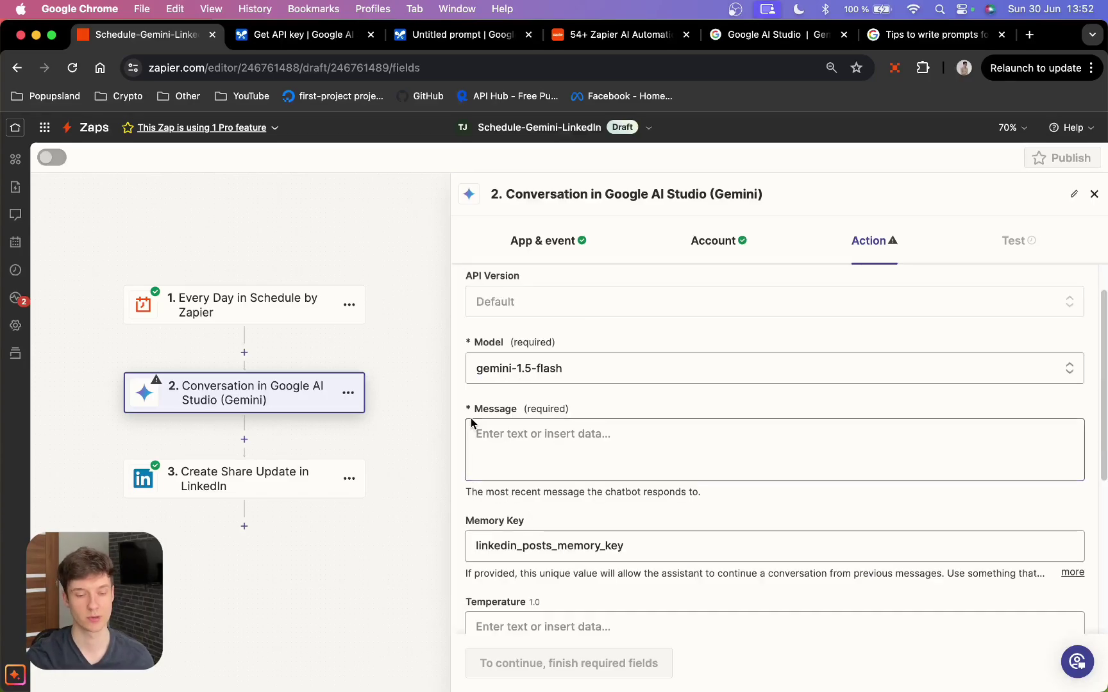
Copy the Google AI Studio (Gemini) LinkedIn post prompt, from Context to its last line, from the Zapier AI Automations database into the Gemini step's Message
{"action": "key", "text": "super+4"}
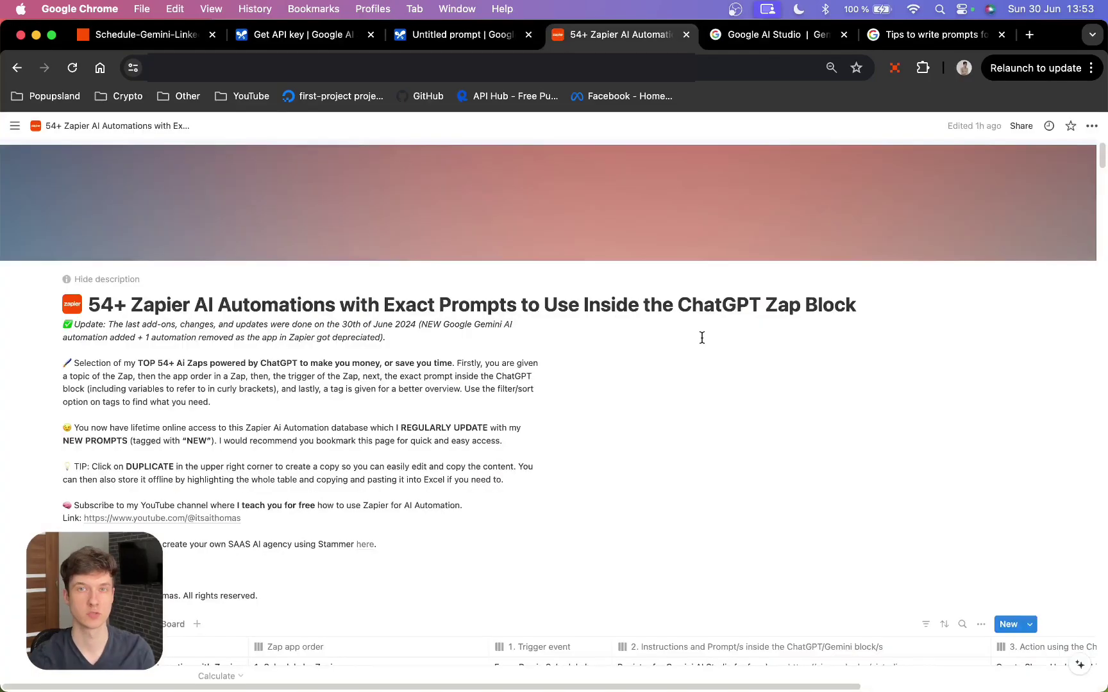
{"action": "scroll", "coordinate": [701, 338], "scroll_direction": "down", "scroll_amount": 5}
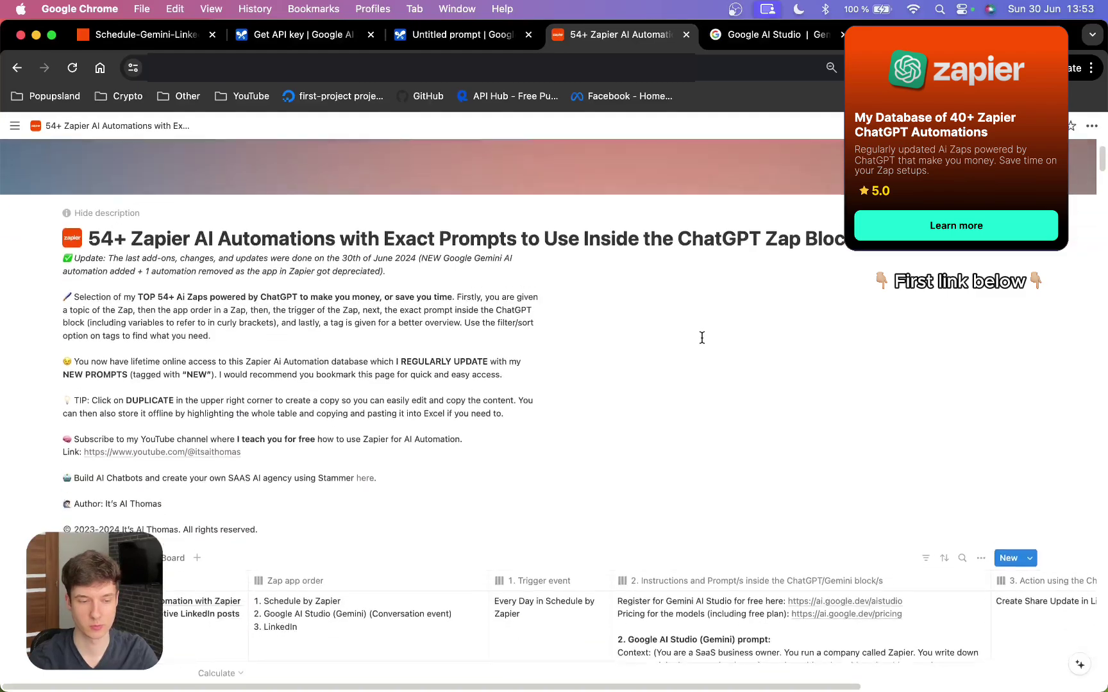
{"action": "scroll", "coordinate": [702, 337], "scroll_direction": "down", "scroll_amount": 2}
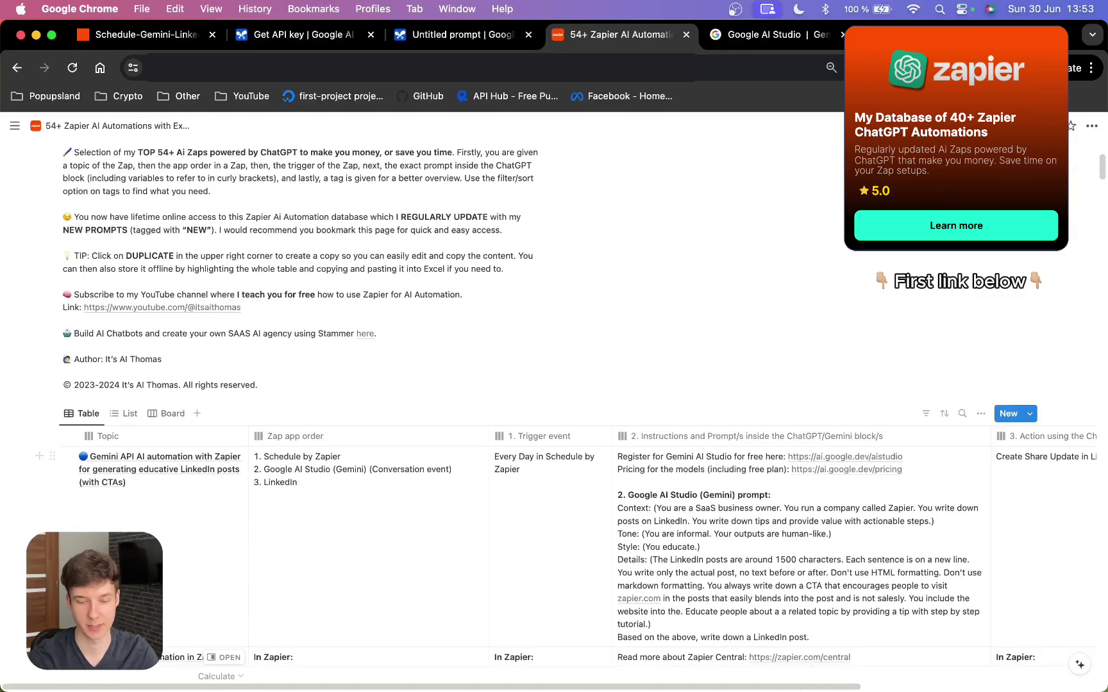
{"action": "left_click", "coordinate": [810, 634]}
{"action": "left_click_drag", "start_coordinate": [809, 638], "coordinate": [618, 513]}
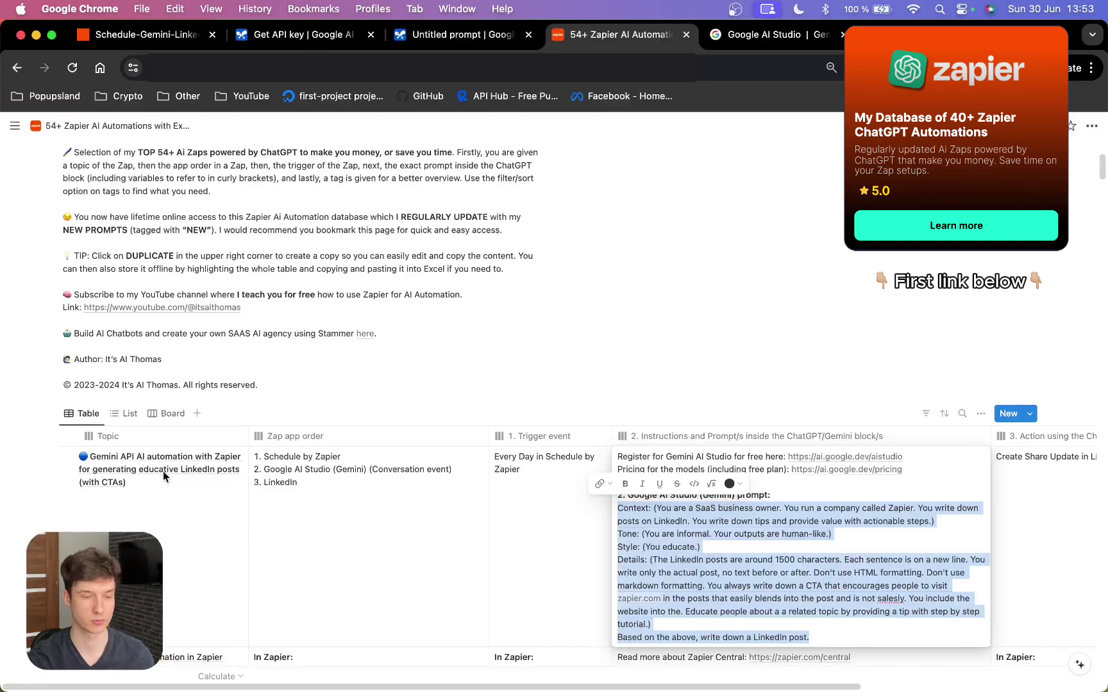
{"action": "key", "text": "super+1"}
{"action": "key", "text": "super+v"}
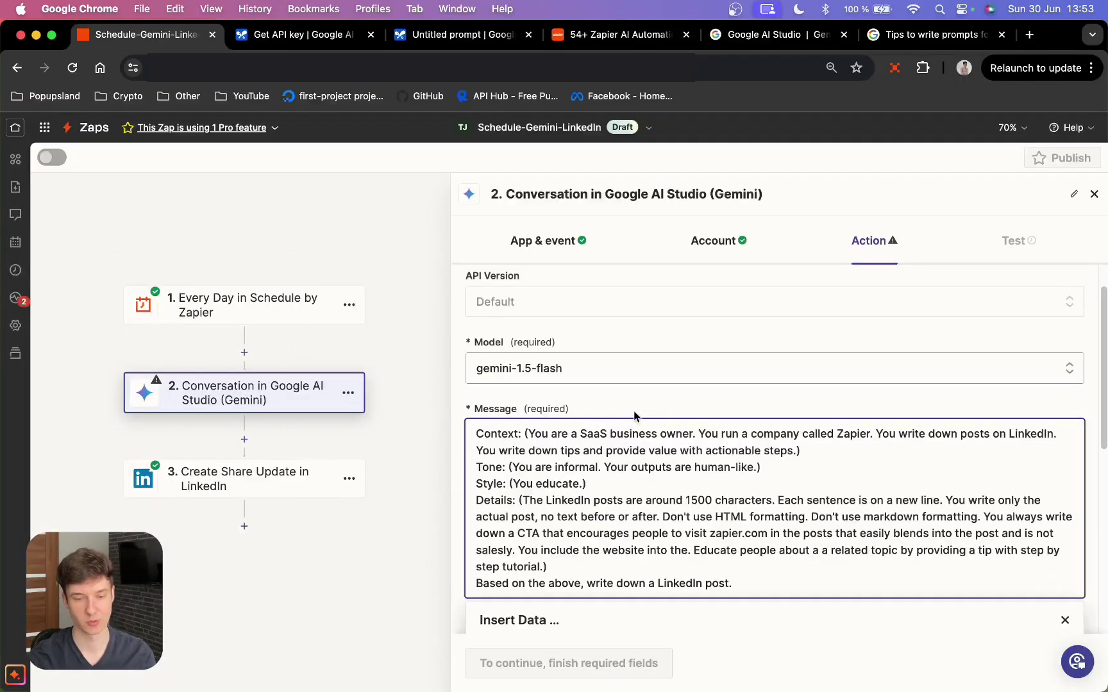
{"action": "left_click", "coordinate": [632, 403]}
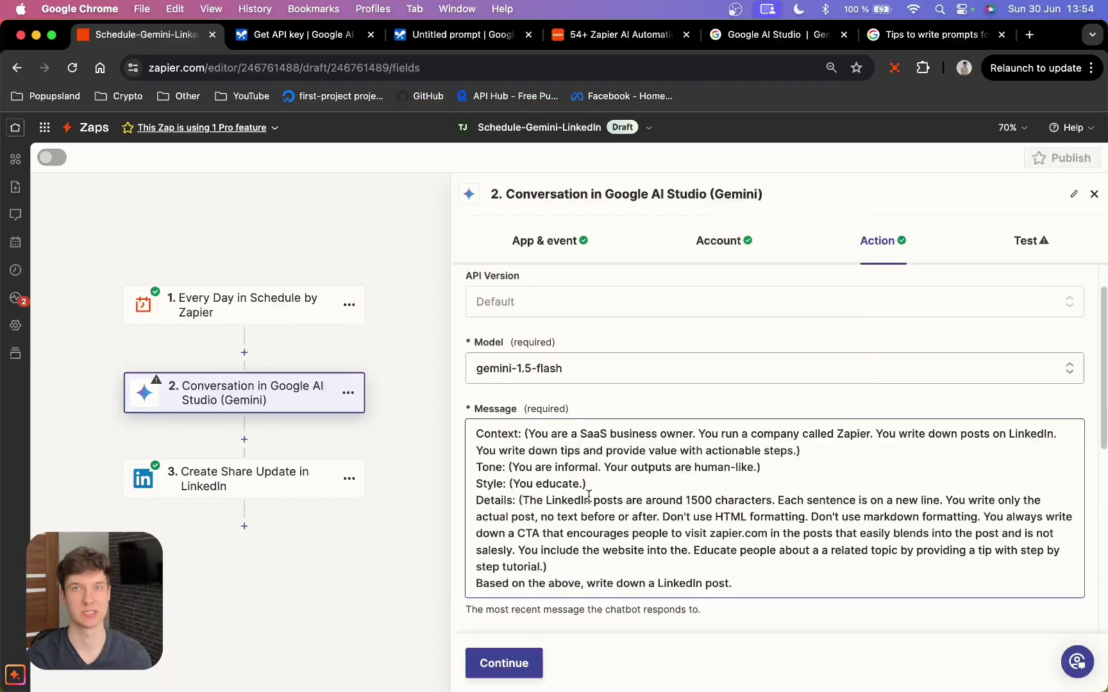
Go through the Gemini step's remaining action settings, leaving Temperature, Top P, Top K and Stop Sequences empty, and run the step's test
{"action": "scroll", "coordinate": [588, 496], "scroll_direction": "down", "scroll_amount": 5}
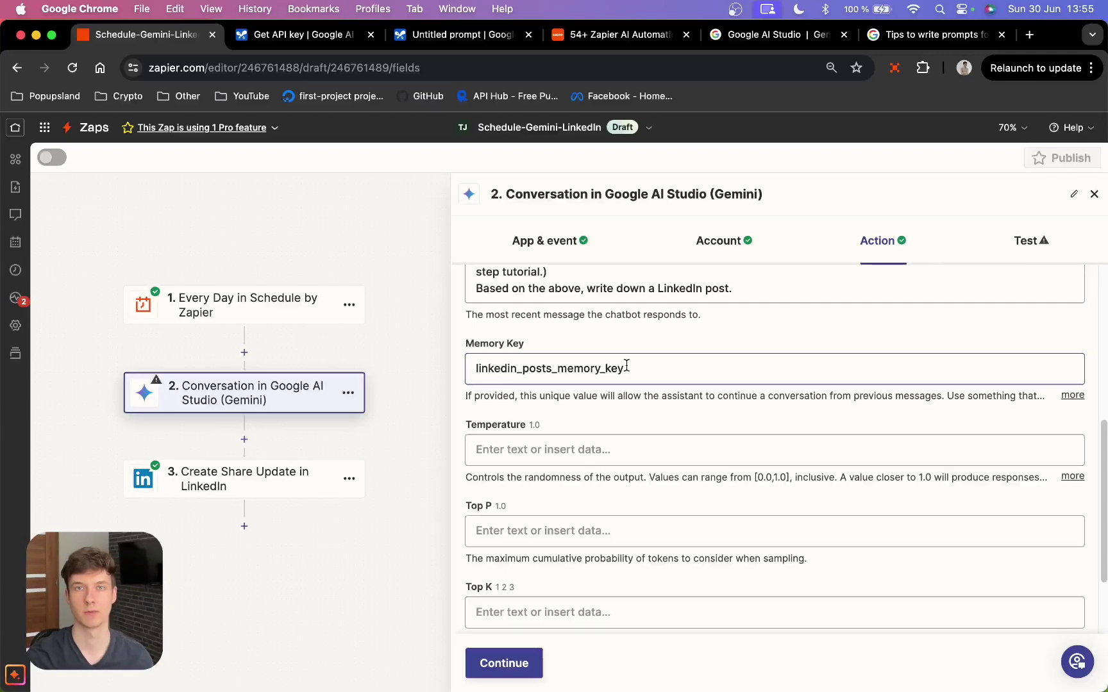
{"action": "scroll", "coordinate": [627, 366], "scroll_direction": "down", "scroll_amount": 3}
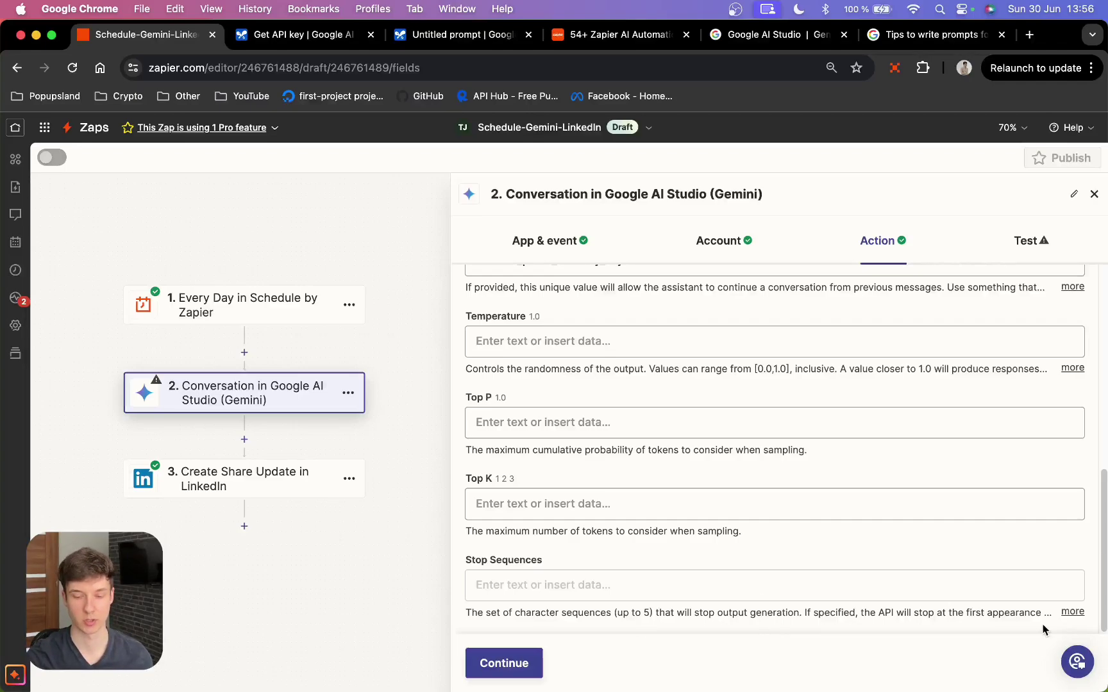
{"action": "left_click", "coordinate": [522, 657]}
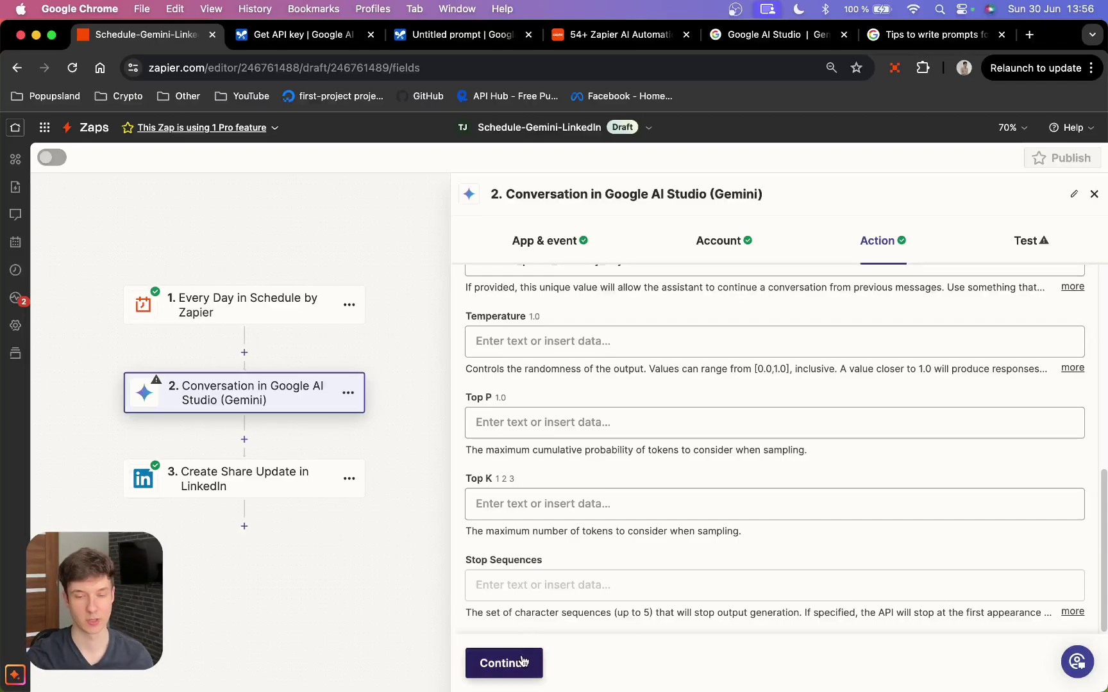
{"action": "left_click", "coordinate": [594, 663]}
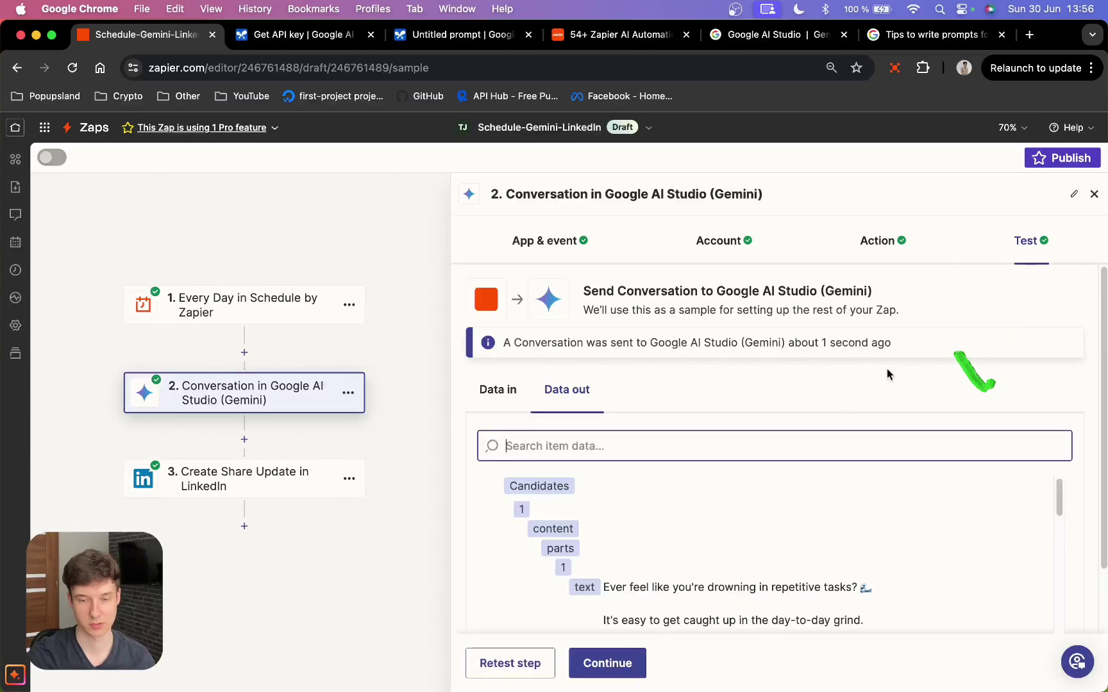
Read the generated LinkedIn post and the response details in the Gemini step's test output, from the opening text to the safety ratings
{"action": "scroll", "coordinate": [833, 398], "scroll_direction": "down", "scroll_amount": 2}
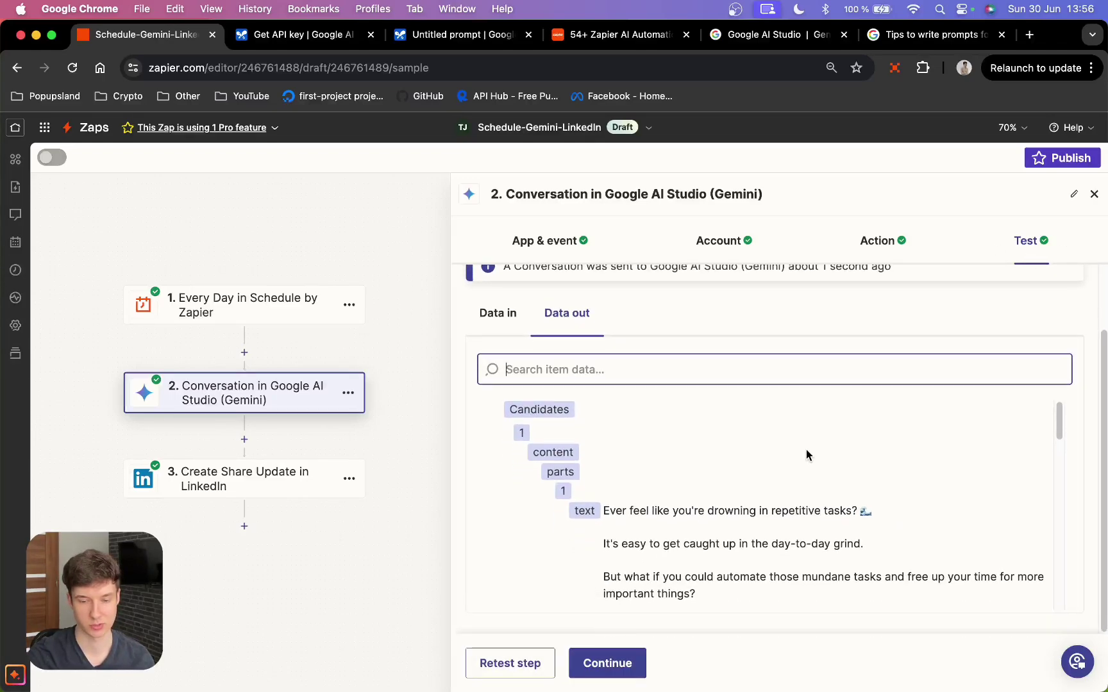
{"action": "scroll", "coordinate": [833, 487], "scroll_direction": "down", "scroll_amount": 2}
{"action": "scroll", "coordinate": [863, 522], "scroll_direction": "up", "scroll_amount": 2}
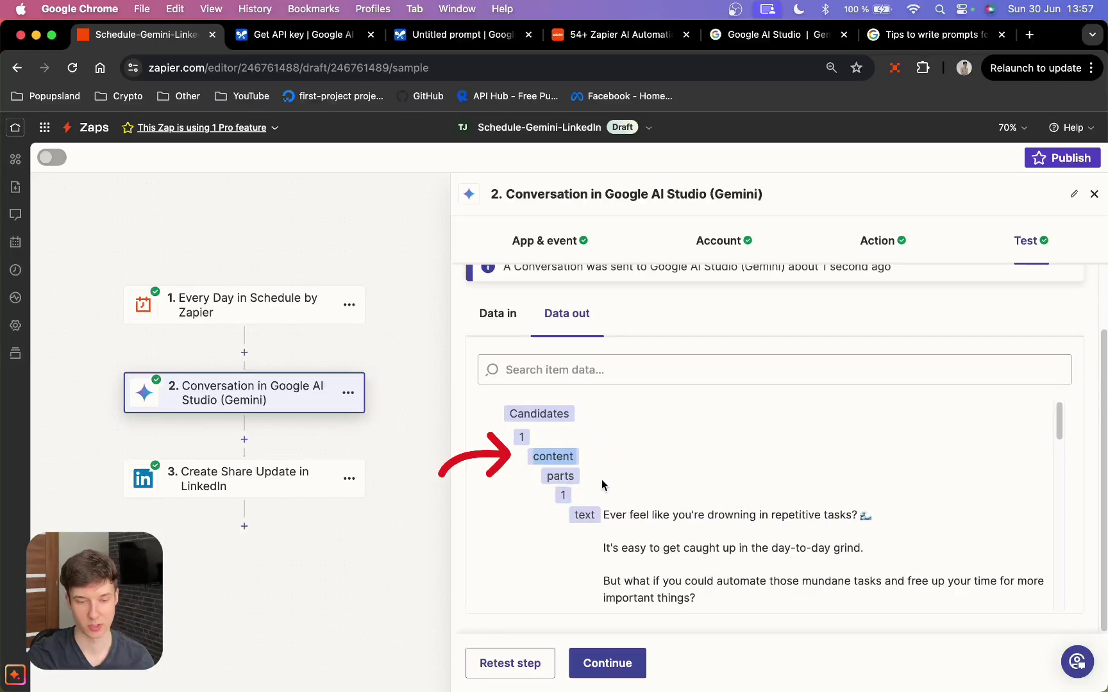
{"action": "scroll", "coordinate": [716, 502], "scroll_direction": "down", "scroll_amount": 3}
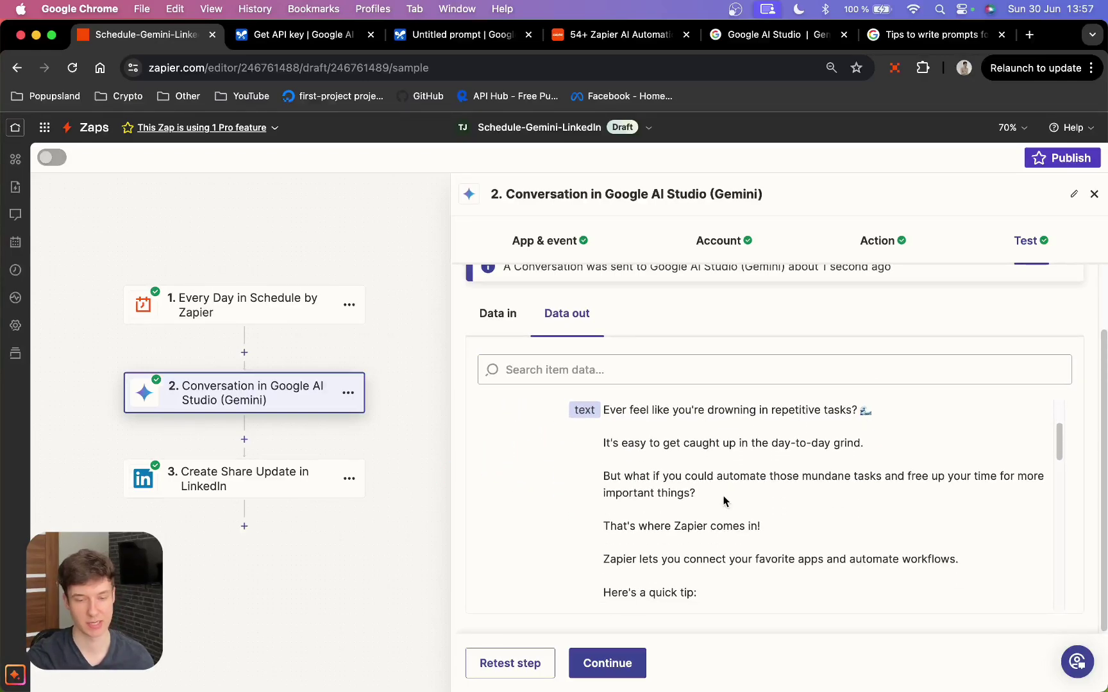
{"action": "scroll", "coordinate": [723, 499], "scroll_direction": "down", "scroll_amount": 5}
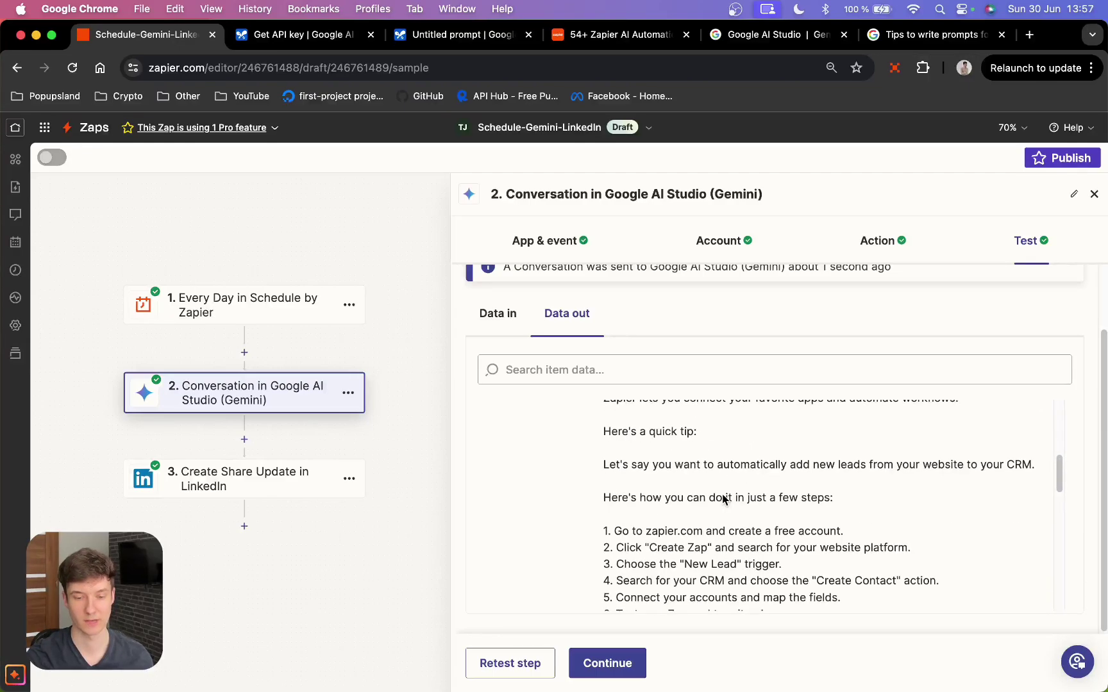
{"action": "scroll", "coordinate": [722, 494], "scroll_direction": "down", "scroll_amount": 1}
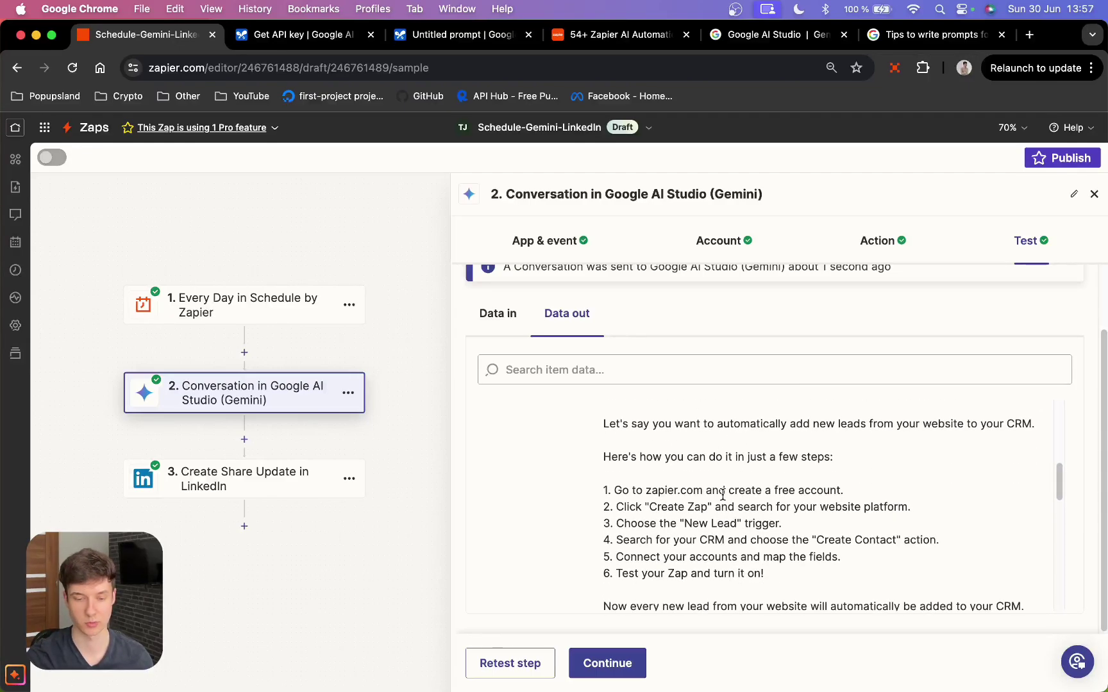
{"action": "scroll", "coordinate": [722, 494], "scroll_direction": "down", "scroll_amount": 3}
{"action": "left_click_drag", "start_coordinate": [827, 587], "coordinate": [761, 555]}
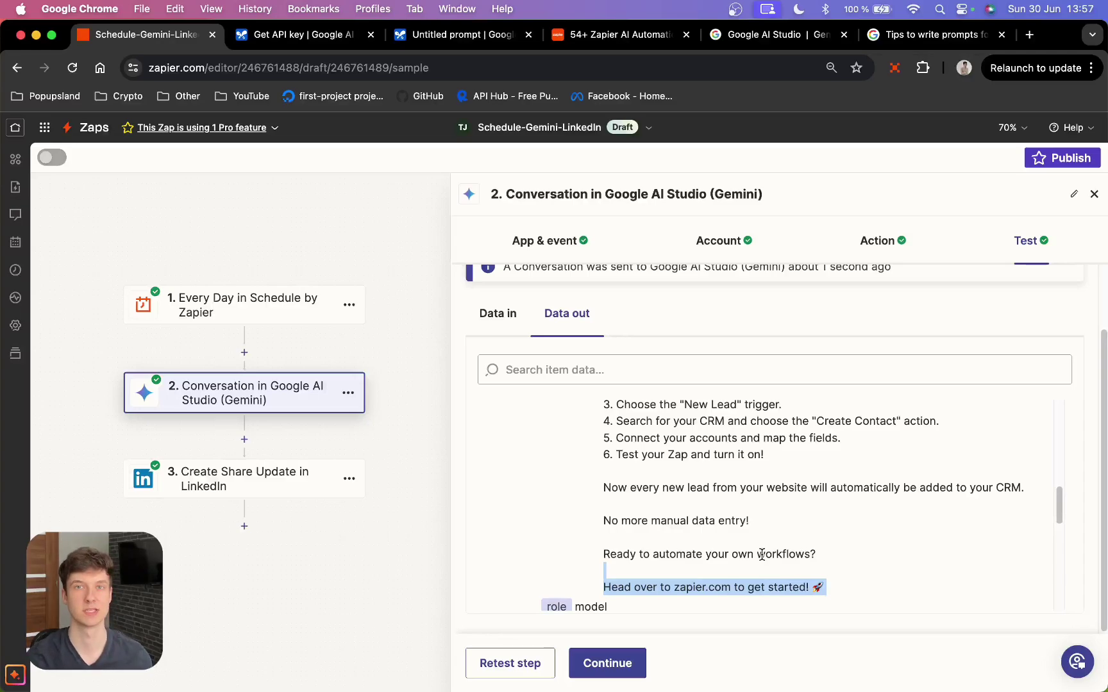
{"action": "scroll", "coordinate": [737, 560], "scroll_direction": "down", "scroll_amount": 6}
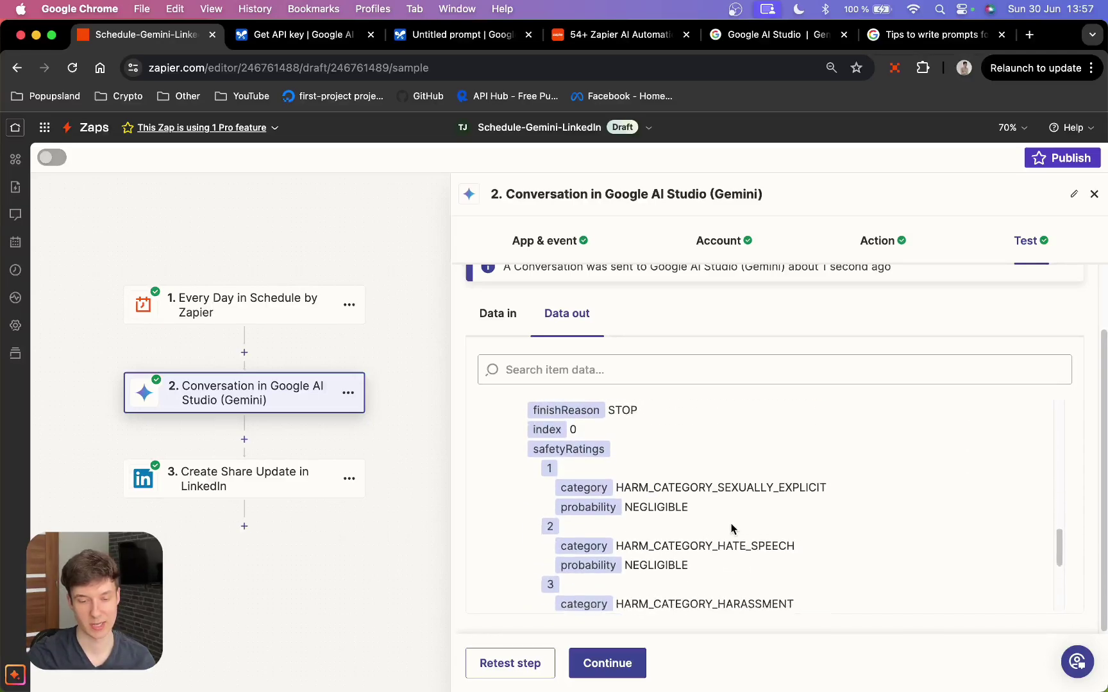
Continue to the LinkedIn step and choose Create Share Update as its event
{"action": "left_click", "coordinate": [602, 667]}
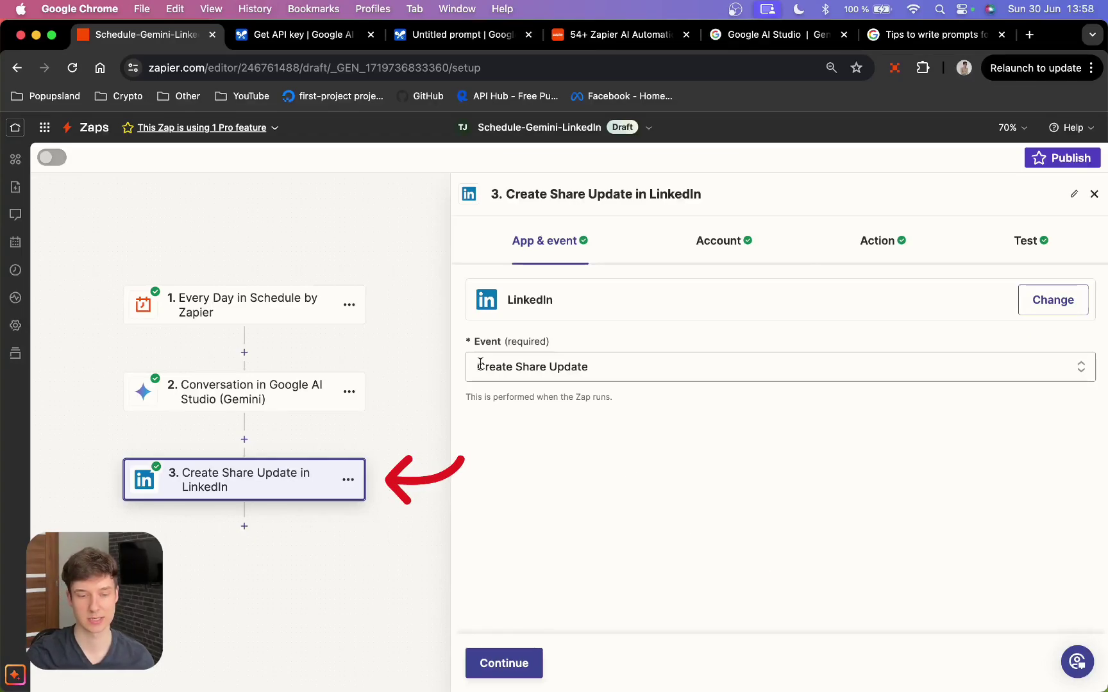
{"action": "left_click", "coordinate": [631, 364]}
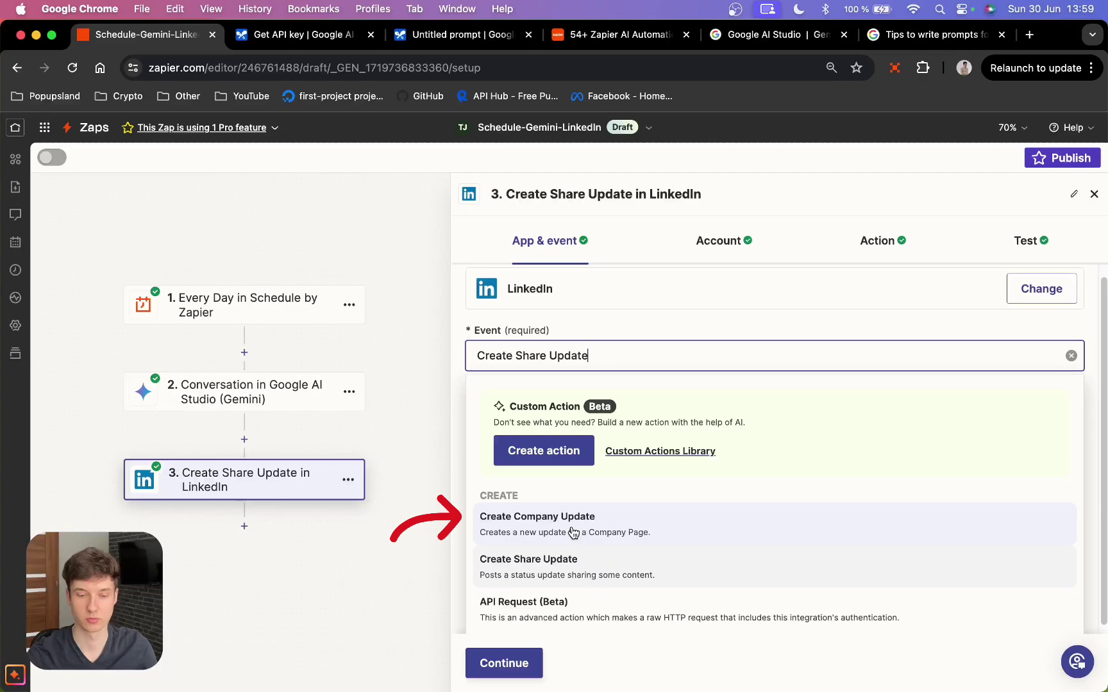
{"action": "left_click", "coordinate": [628, 566]}
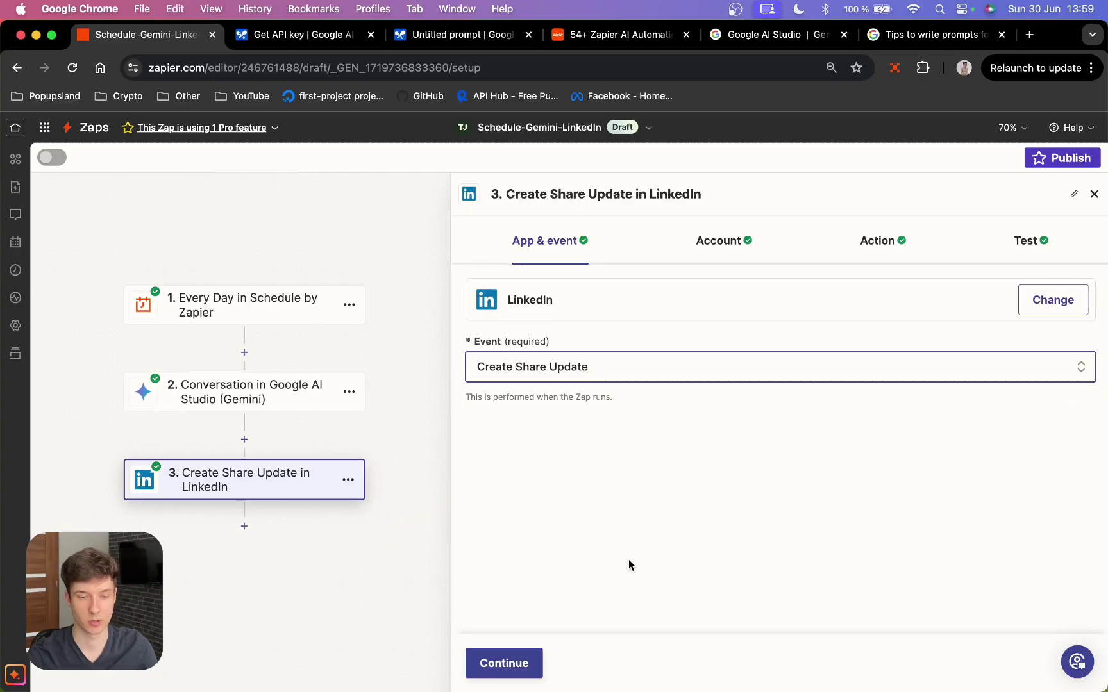
Continue to the LinkedIn step's account settings and start connecting a new LinkedIn account
{"action": "left_click", "coordinate": [520, 663]}
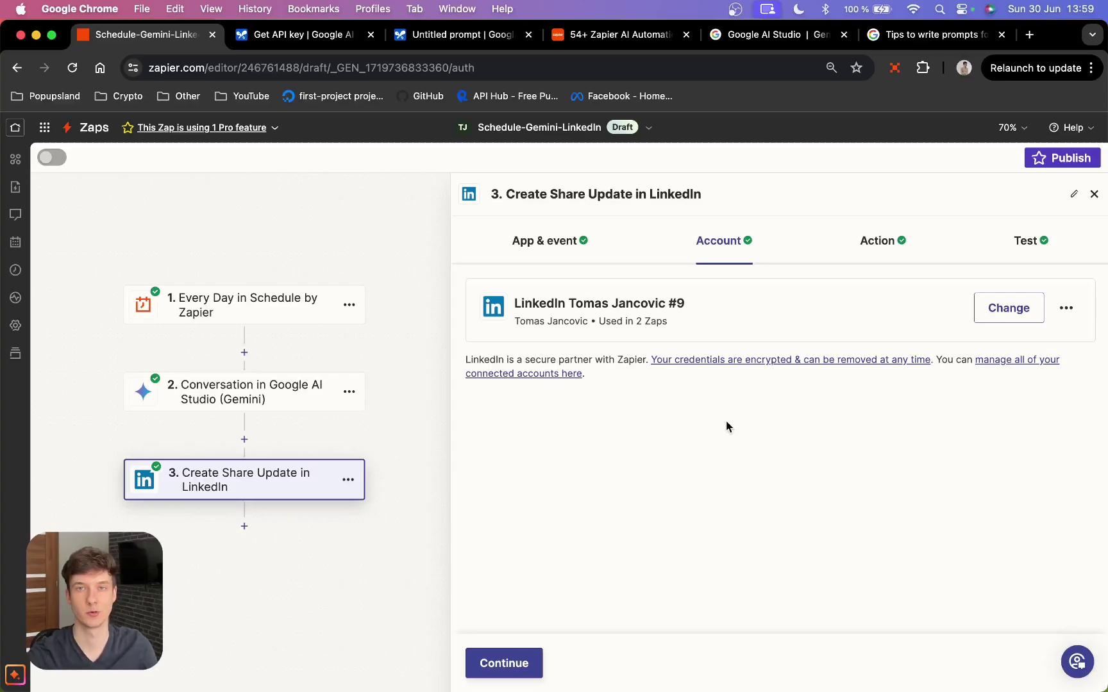
{"action": "left_click", "coordinate": [1009, 307]}
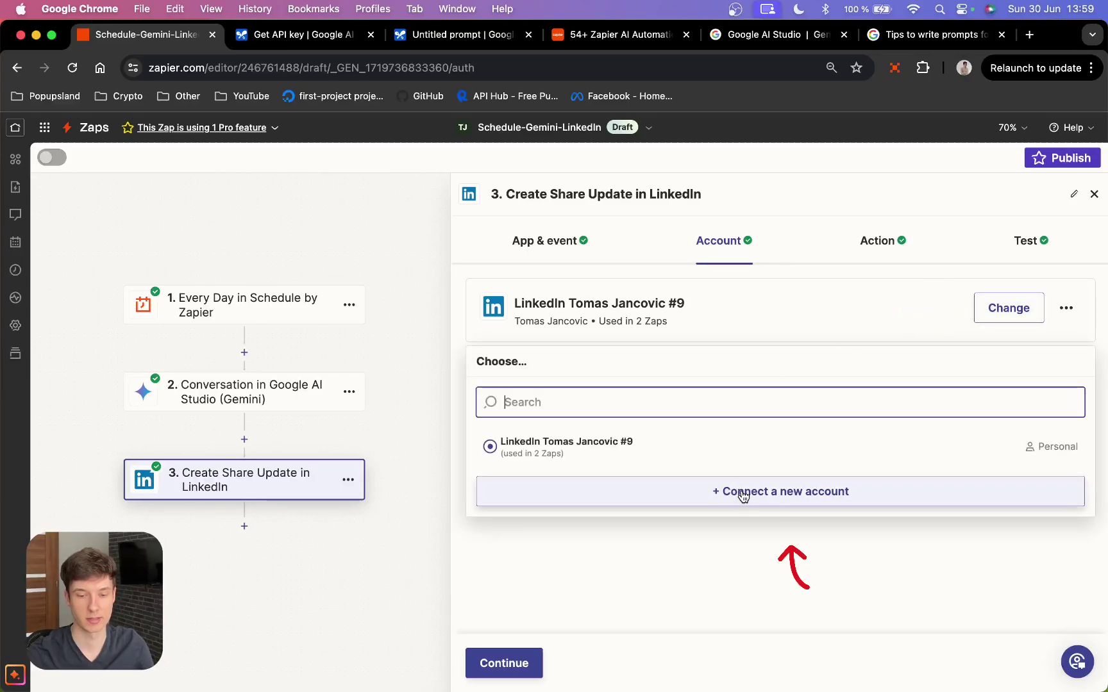
{"action": "left_click", "coordinate": [763, 498]}
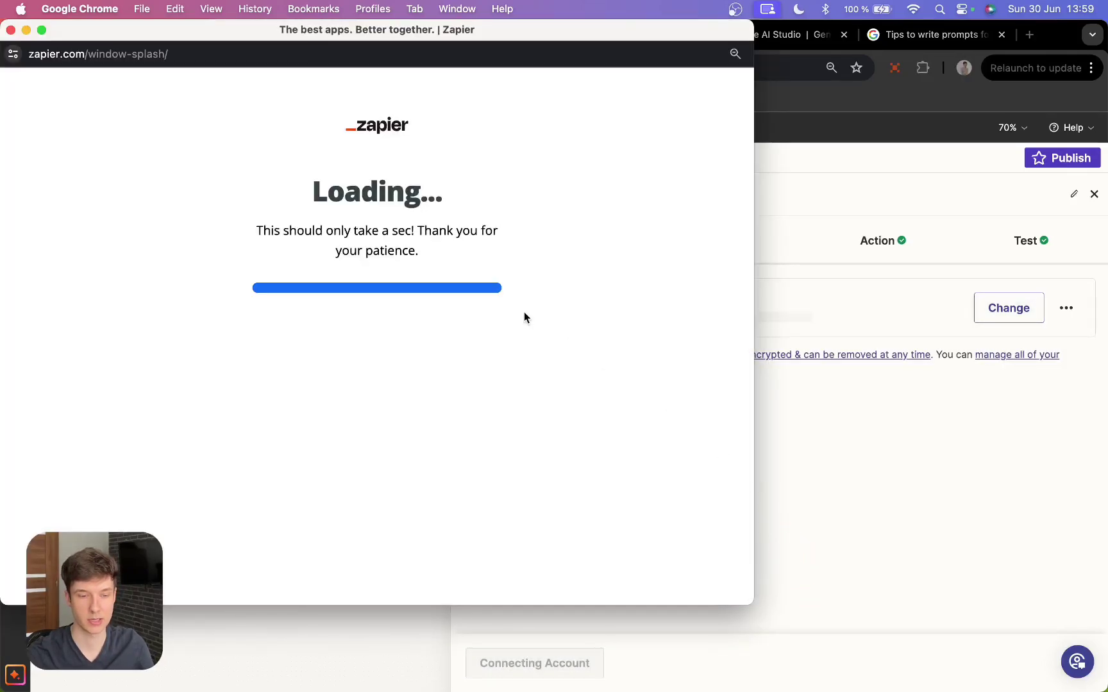
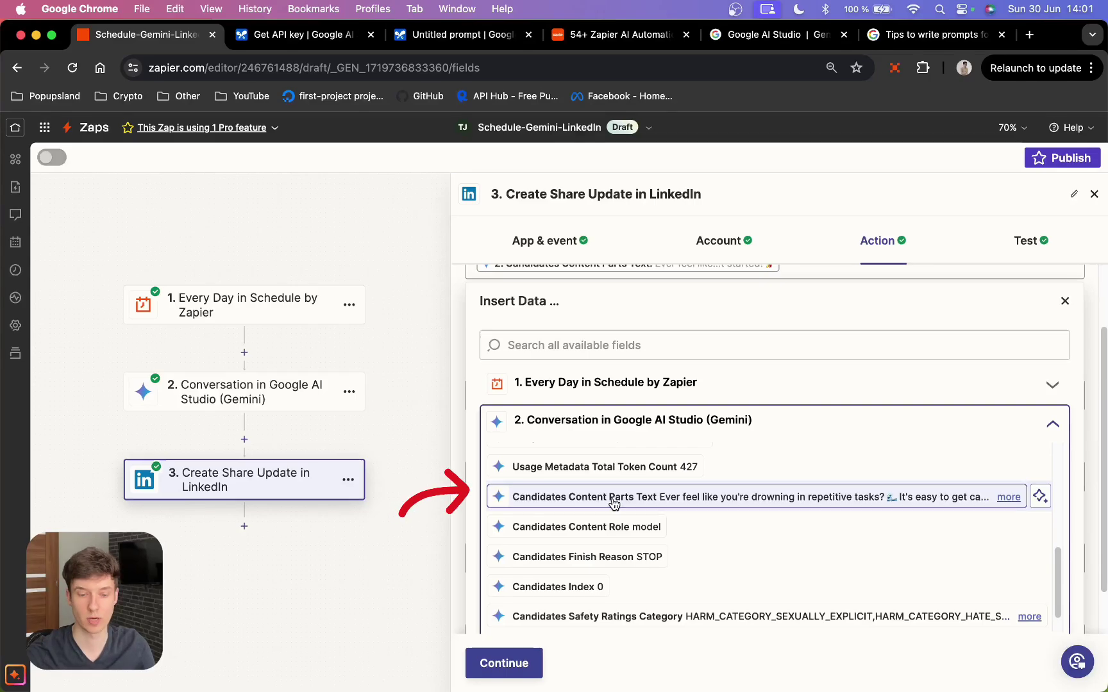
Use the Gemini step's Candidates Content Parts Text as the LinkedIn step's Comment, expanding its preview to check the full post
{"action": "left_click", "coordinate": [1007, 498]}
{"action": "scroll", "coordinate": [969, 438], "scroll_direction": "down", "scroll_amount": 2}
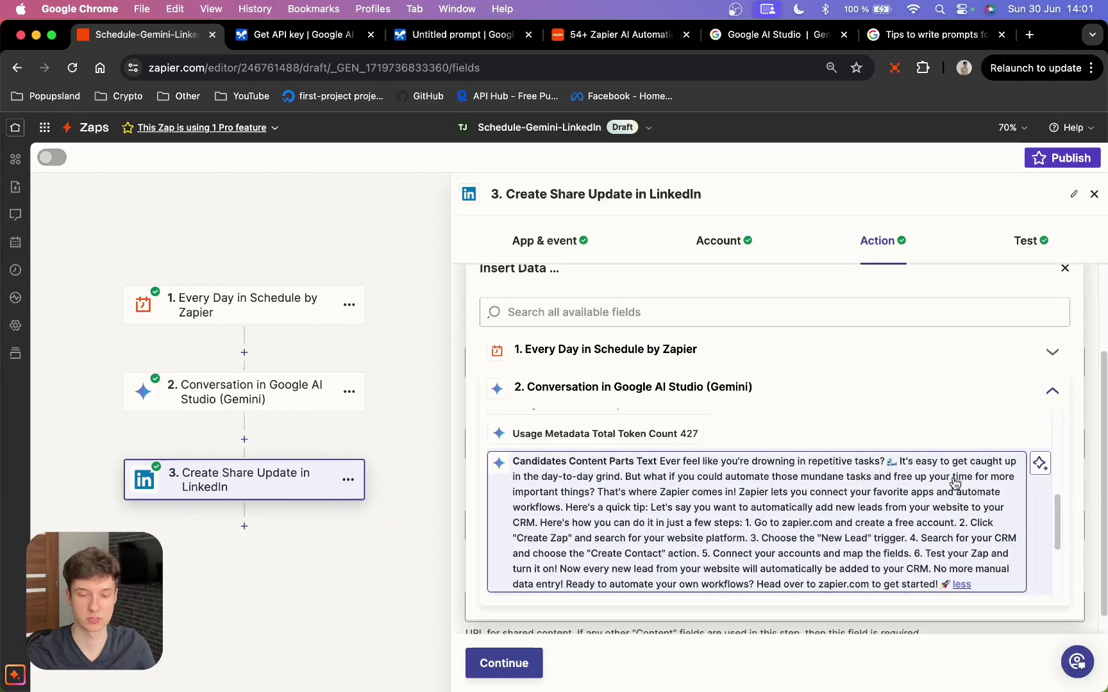
{"action": "left_click", "coordinate": [927, 519]}
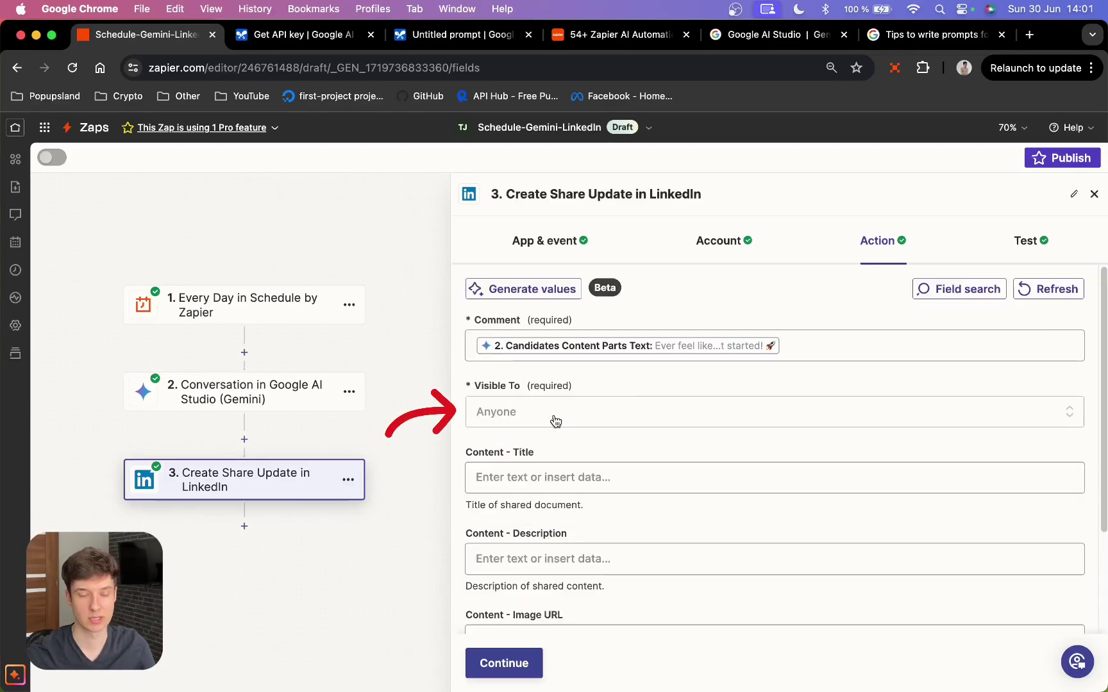
Set the LinkedIn post's Visible To option to Anyone
{"action": "left_click", "coordinate": [550, 416]}
{"action": "scroll", "coordinate": [593, 598], "scroll_direction": "down", "scroll_amount": 2}
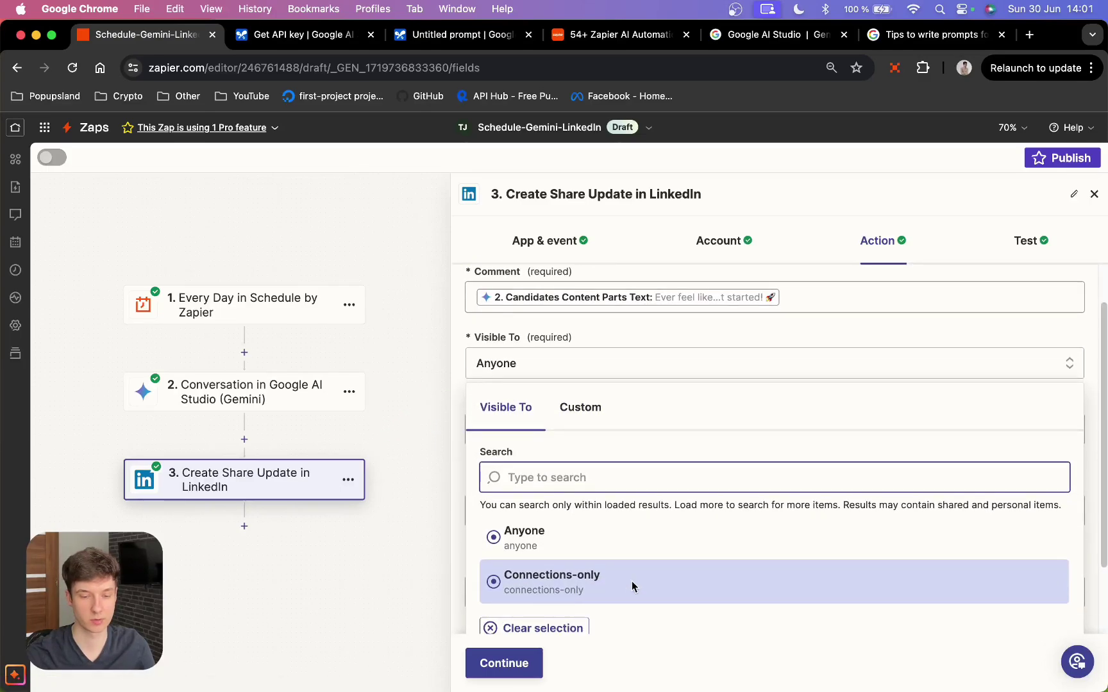
{"action": "left_click", "coordinate": [563, 531]}
Leave the optional Content title, description, image URL and URL fields empty, and test the LinkedIn step to share the post
{"action": "scroll", "coordinate": [612, 407], "scroll_direction": "down", "scroll_amount": 3}
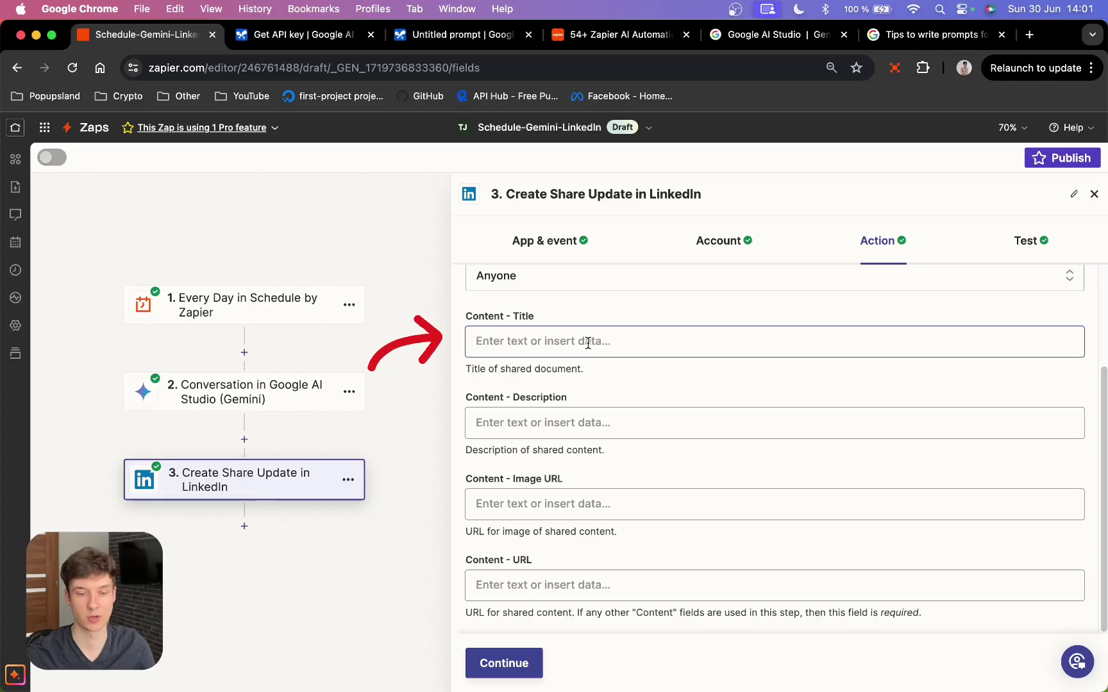
{"action": "triple_click", "coordinate": [585, 367]}
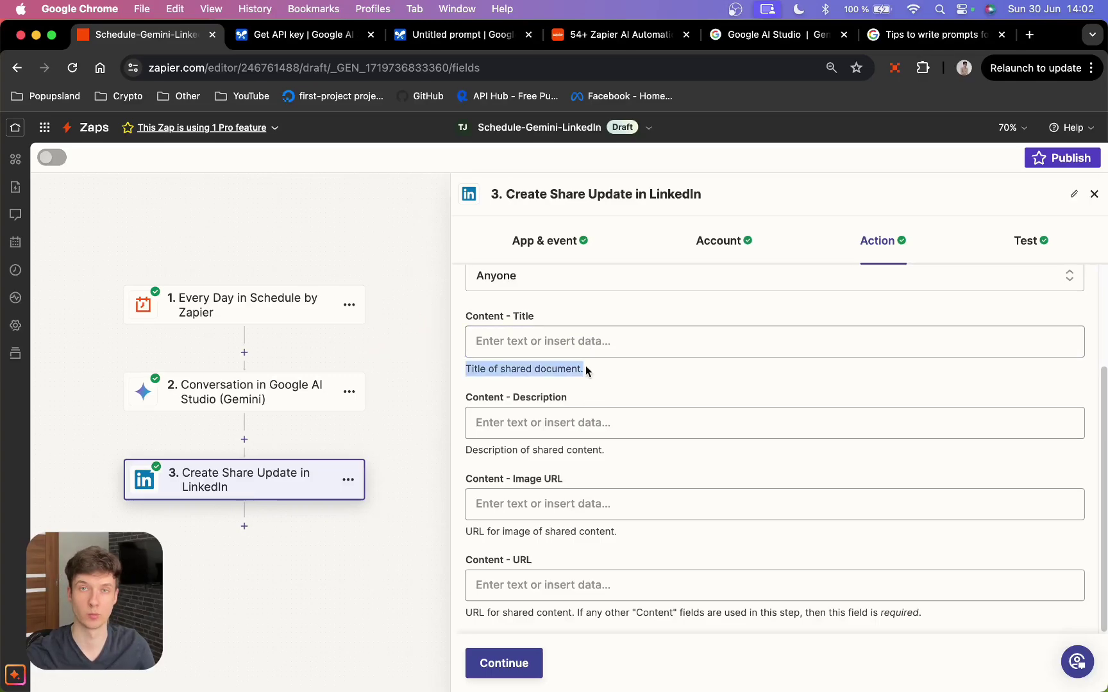
{"action": "left_click", "coordinate": [603, 353]}
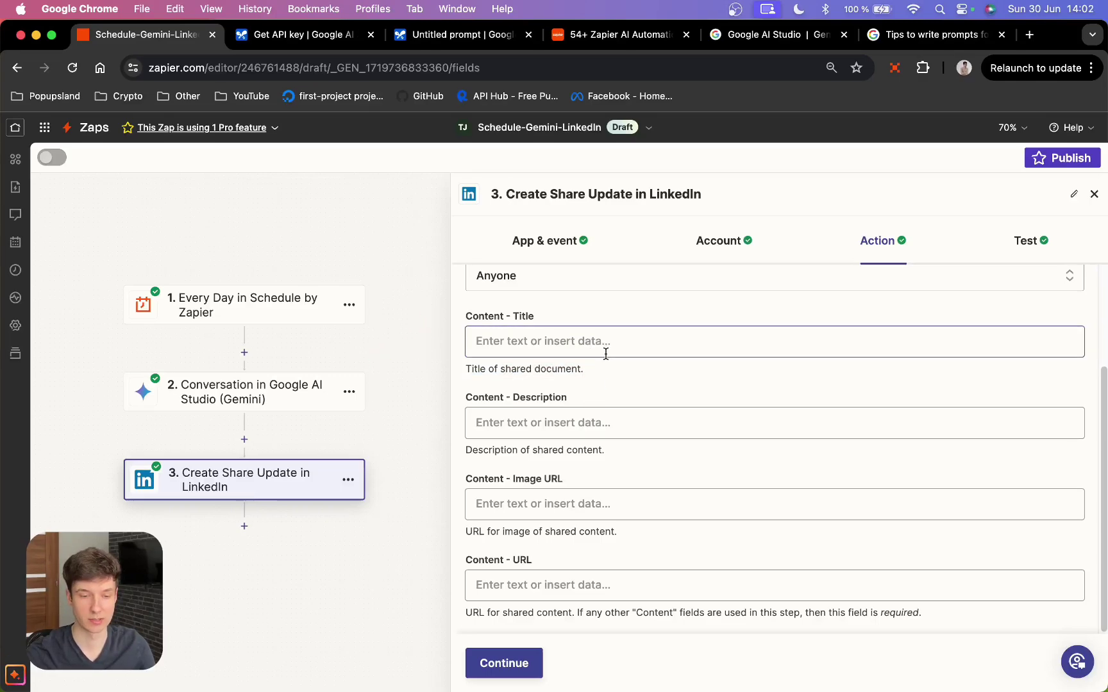
{"action": "left_click", "coordinate": [585, 397]}
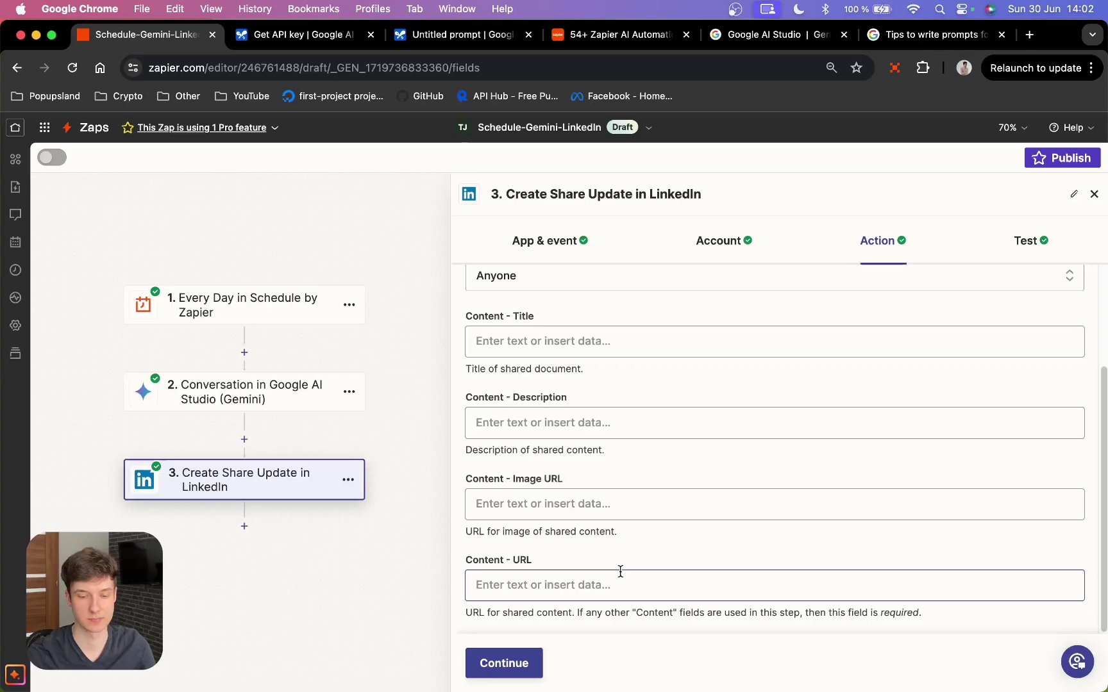
{"action": "left_click", "coordinate": [524, 663]}
{"action": "left_click", "coordinate": [524, 663]}
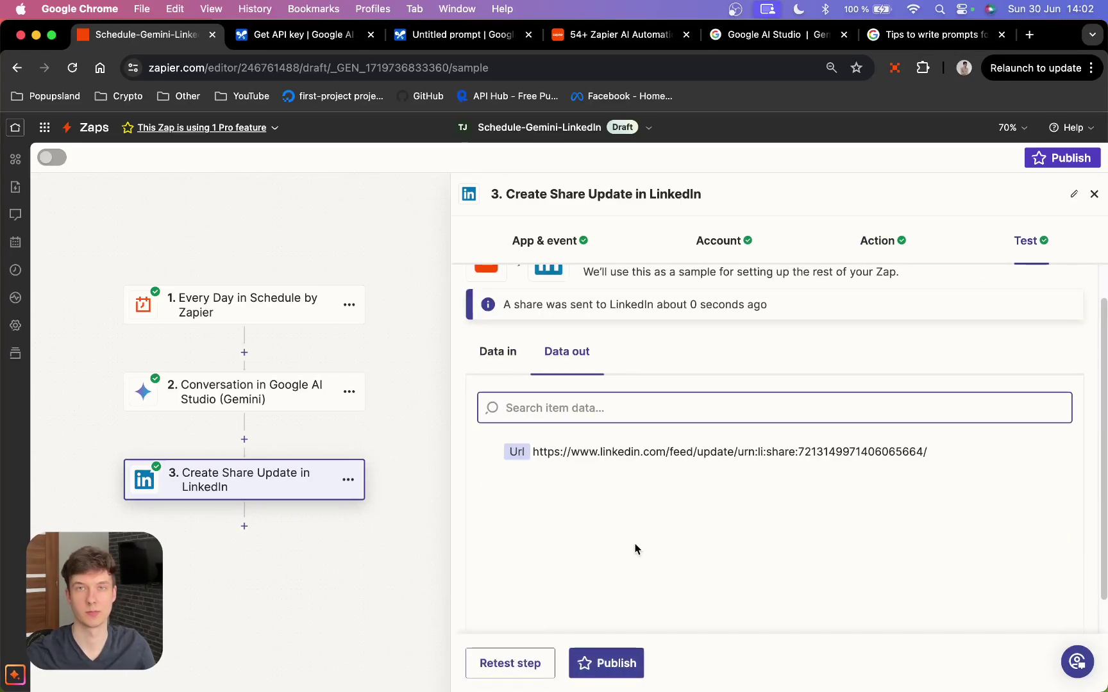
Open the shared LinkedIn post from the test's Url, read it to the end, and return to the Zapier editor
{"action": "left_click", "coordinate": [667, 453]}
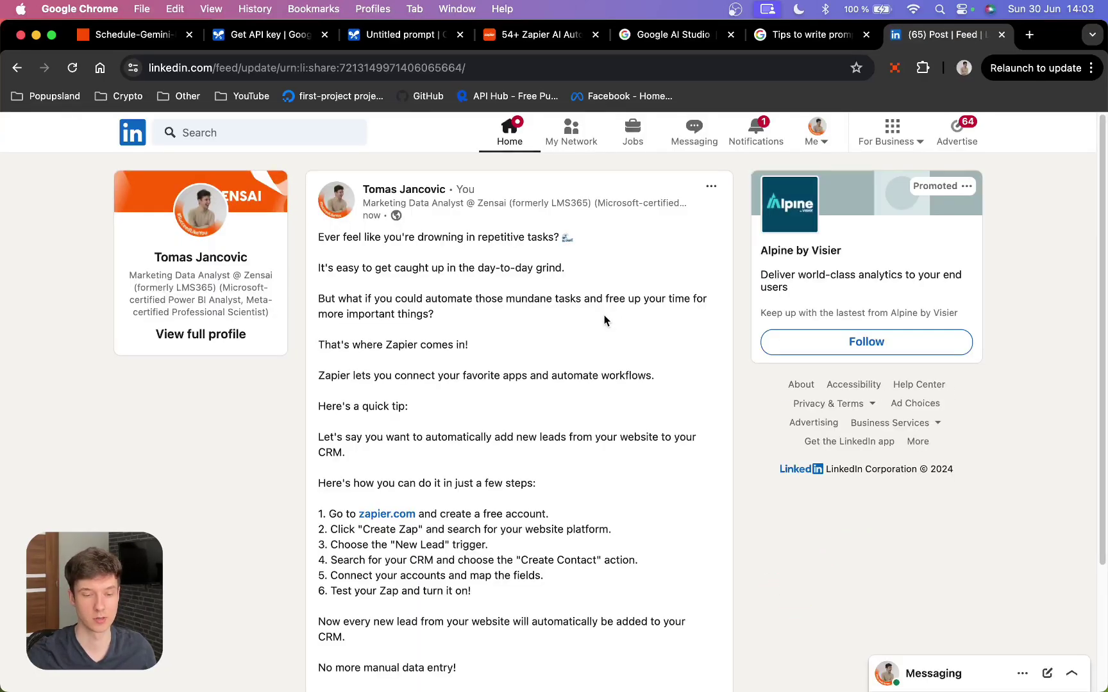
{"action": "scroll", "coordinate": [486, 438], "scroll_direction": "down", "scroll_amount": 5}
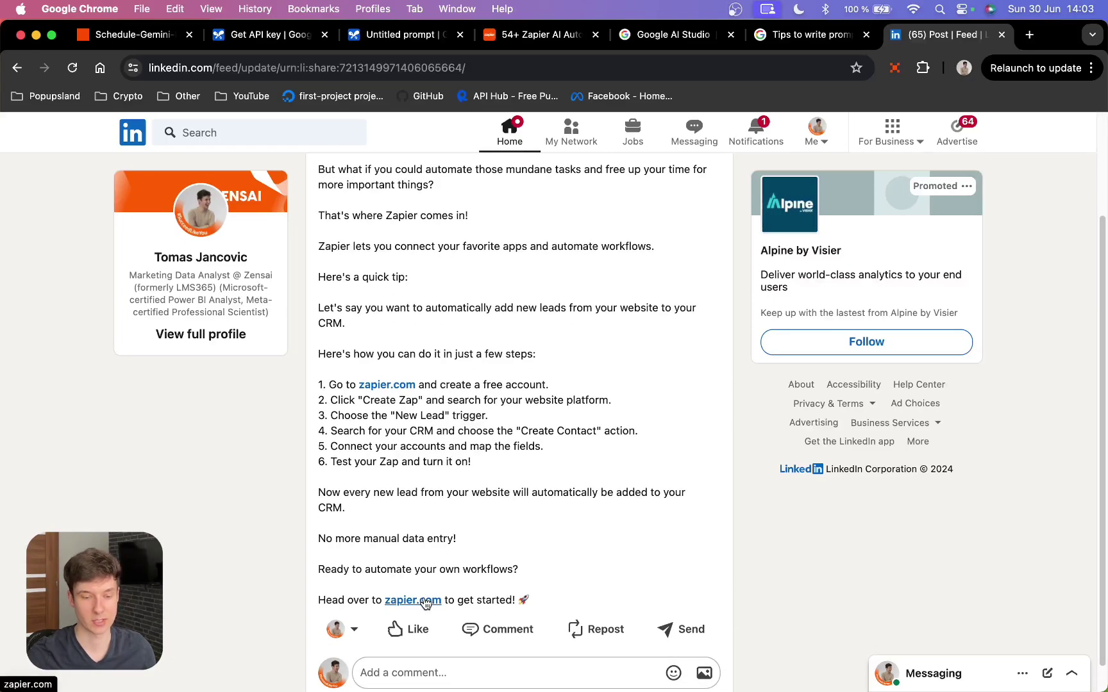
{"action": "key", "text": "super+w"}
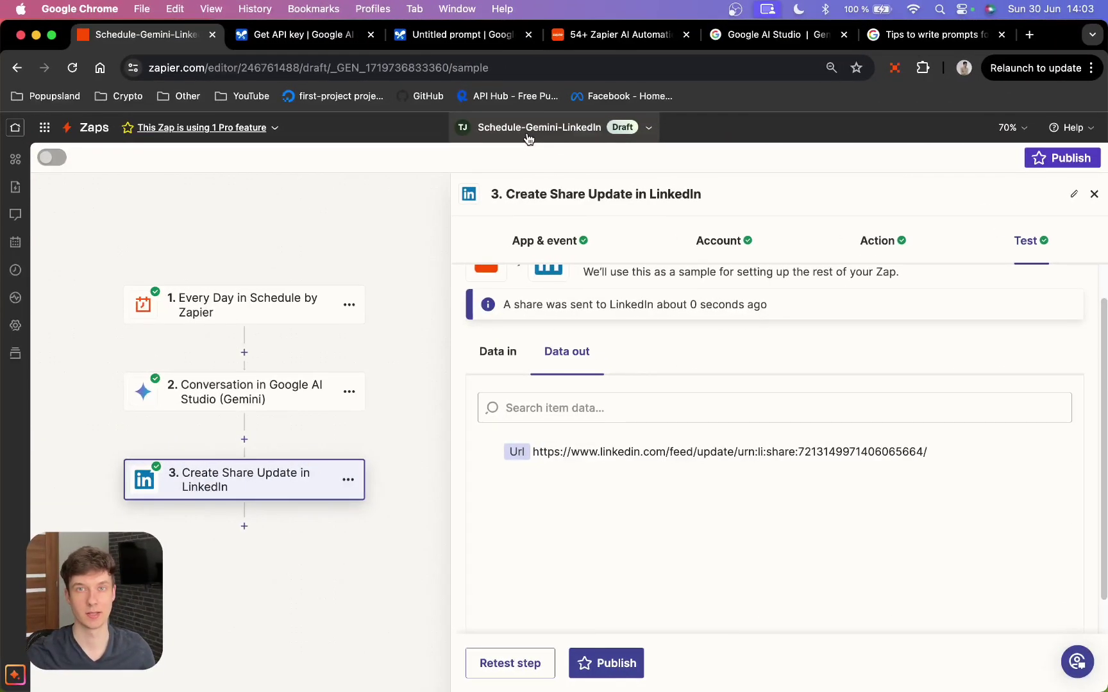
Open the Zap's name for renaming and confirm it as Schedule-Gemini-LinkedIn
{"action": "left_click", "coordinate": [528, 134]}
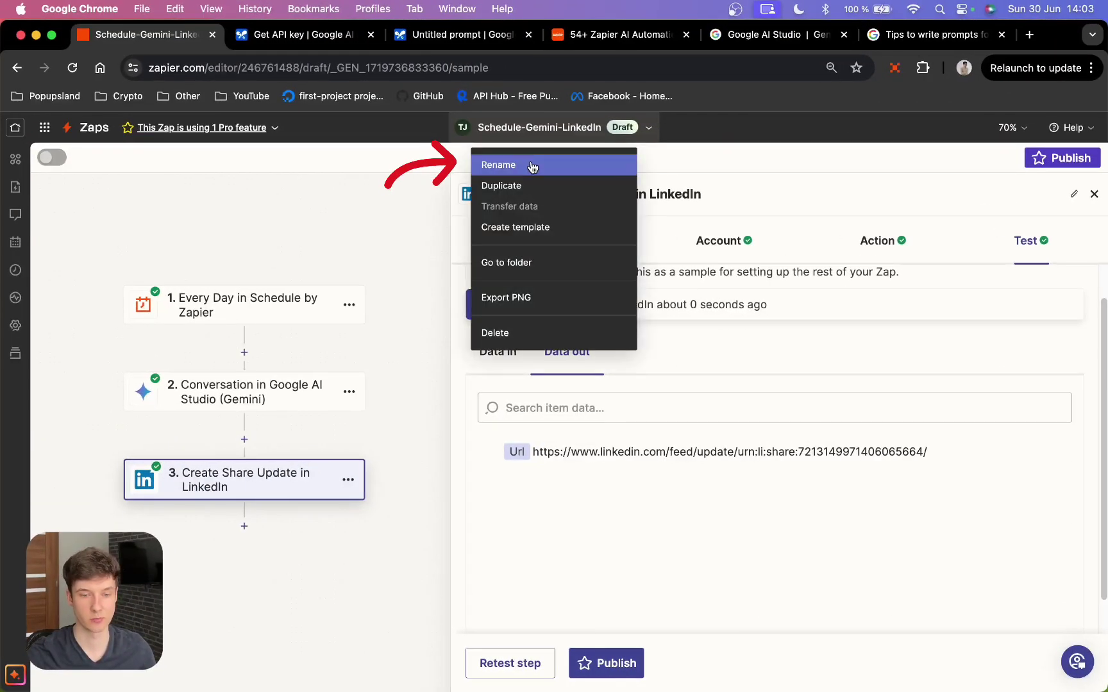
{"action": "left_click", "coordinate": [529, 166]}
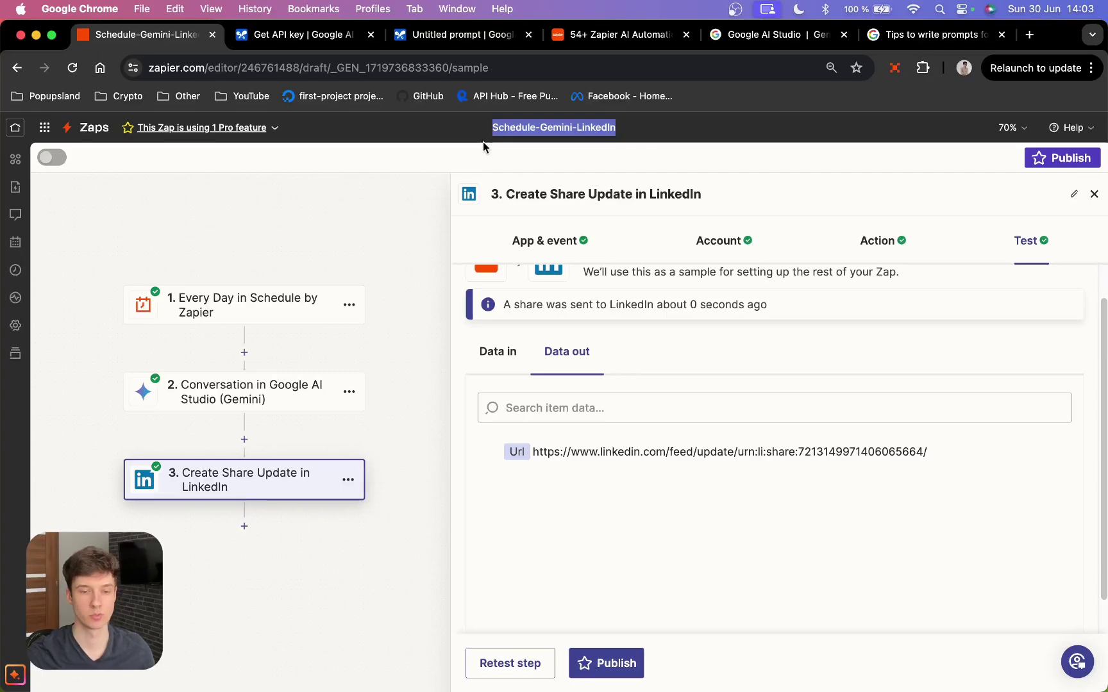
{"action": "key", "text": "Return"}
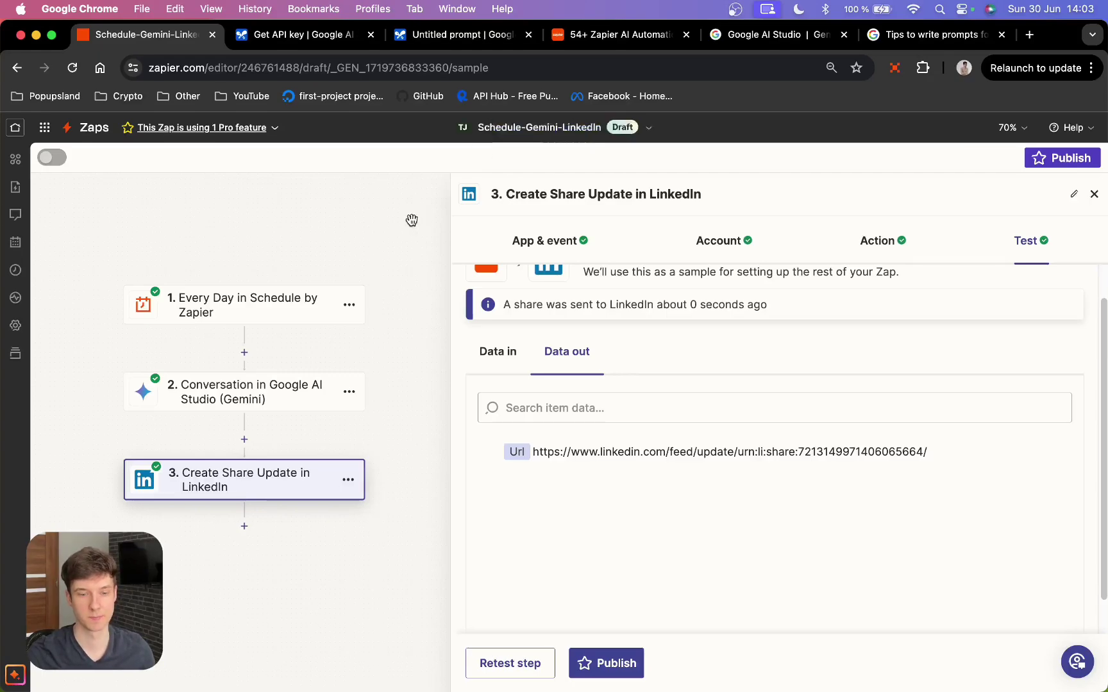